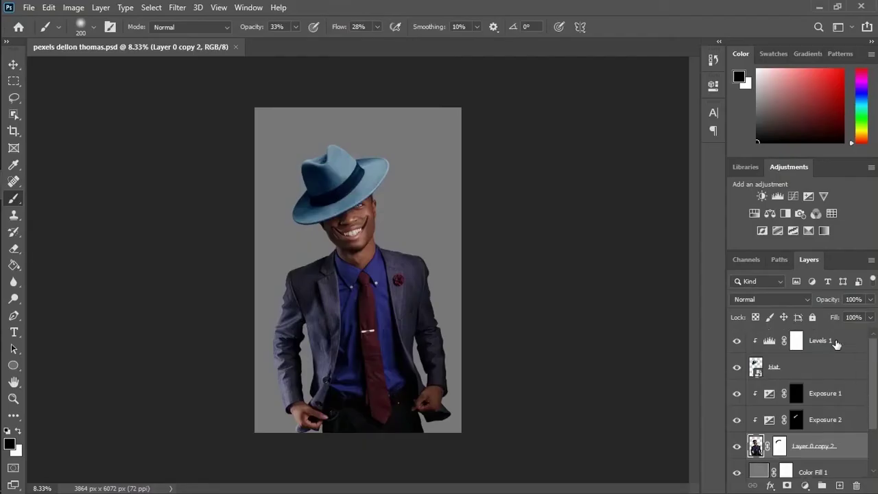
Stamp the layers from Levels 1 to Layer 0 copy 2 into one merged layer, copy it into the gas station image, and close the source
left_click(837, 342, "shift")
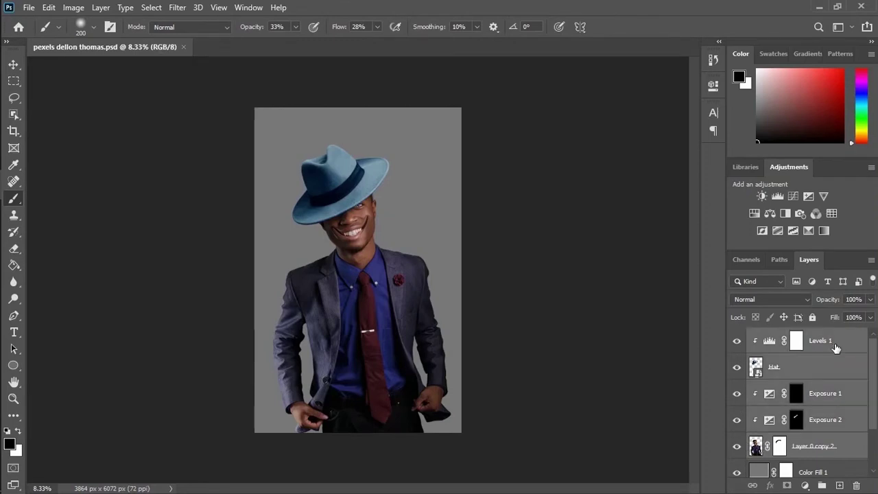
key("ctrl+alt+e")
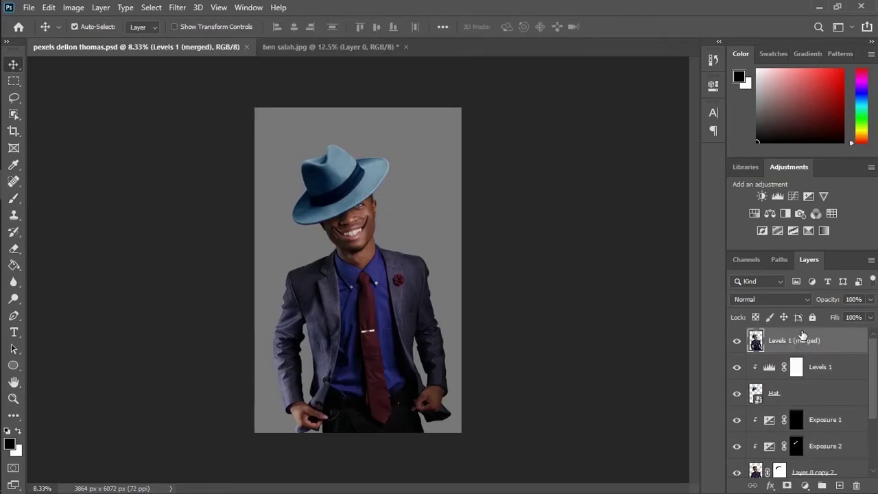
left_click_drag(803, 340, 337, 343)
left_click(246, 47)
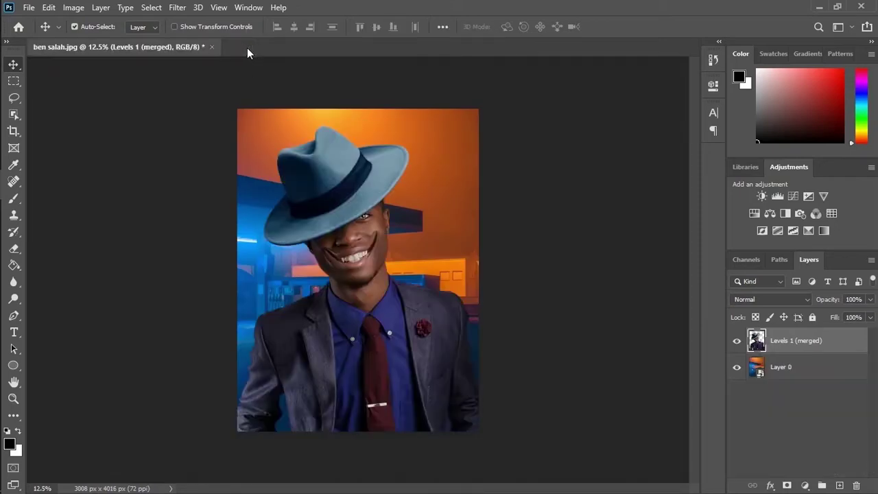
Scale down the merged man layer and position him at the lower centre of the gas station background
key("ctrl+t")
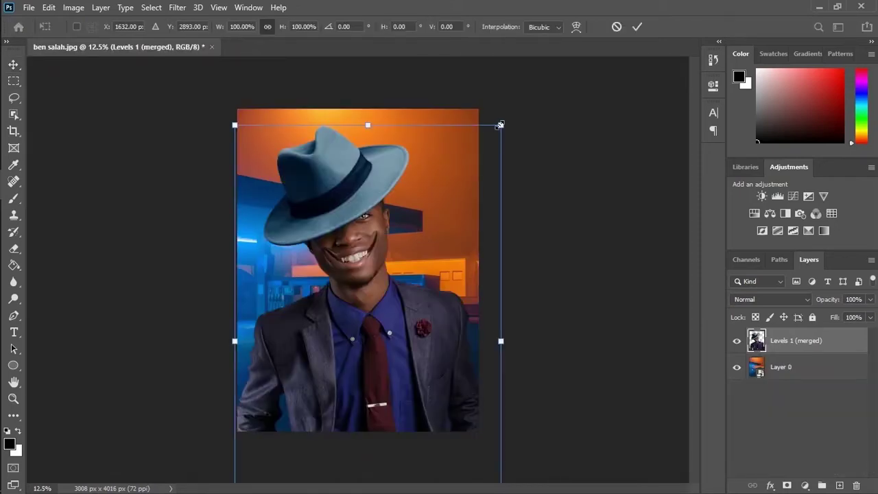
left_click_drag(501, 125, 433, 232)
left_click_drag(376, 369, 365, 353)
left_click_drag(422, 223, 436, 195)
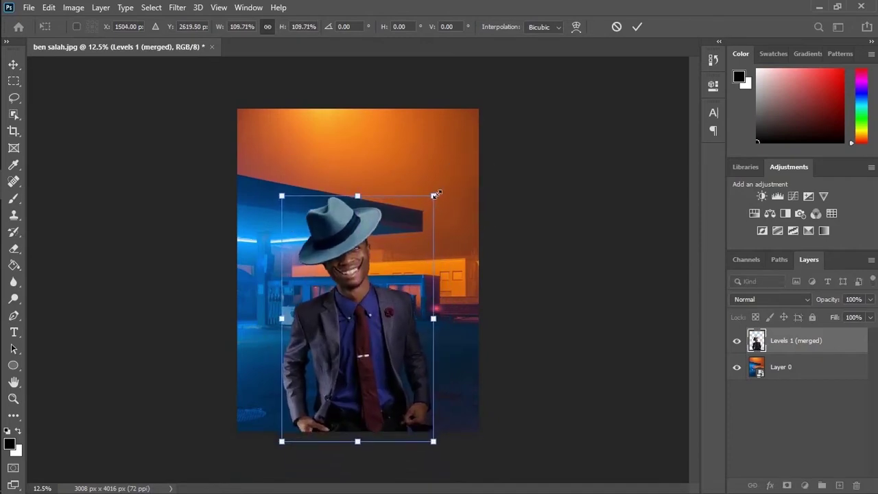
key("Return")
left_click_drag(355, 364, 354, 351)
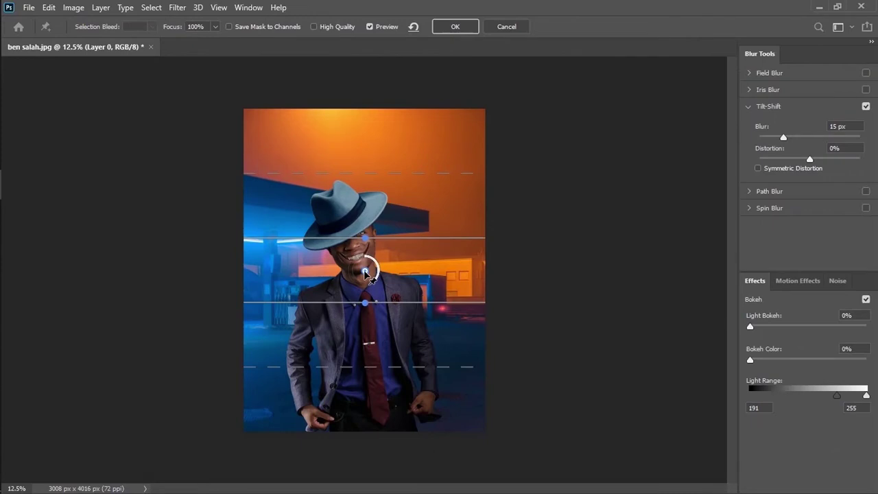
Apply a 15 px Tilt-Shift blur to Layer 0 with its focus band moved below the image, and collapse the layer's filter list
left_click_drag(366, 268, 369, 477)
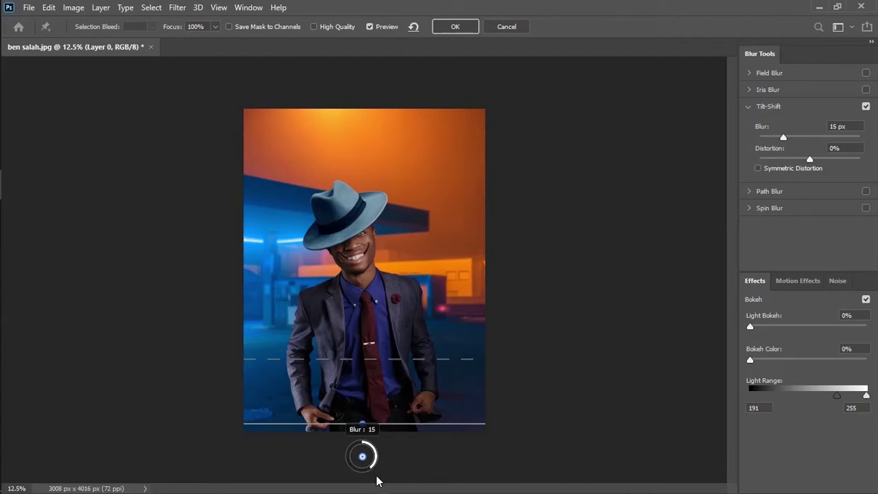
key("ctrl+minus")
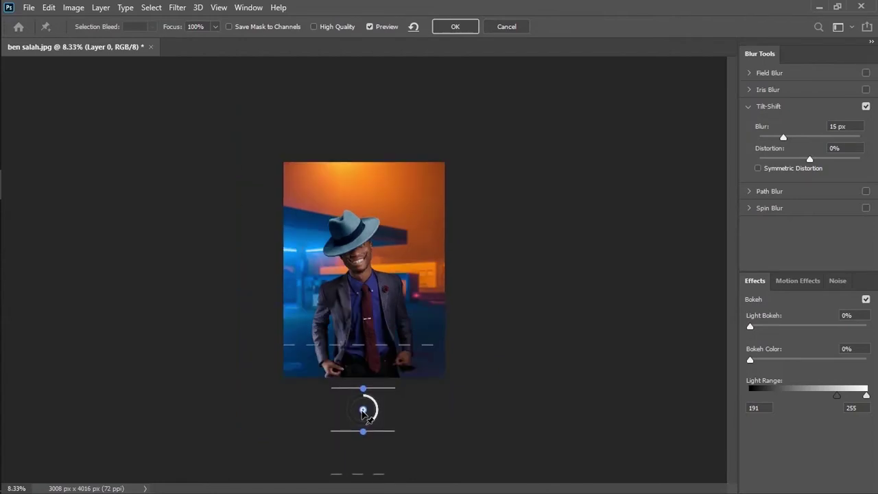
left_click(467, 26)
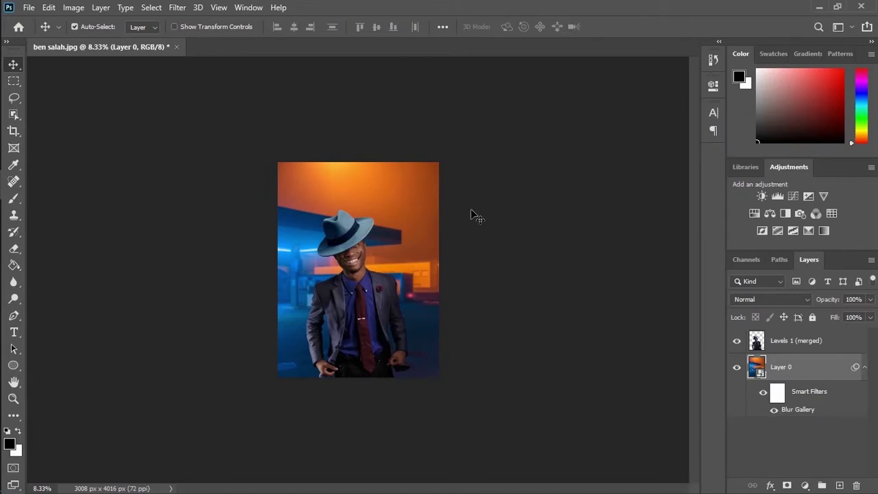
left_click(866, 370)
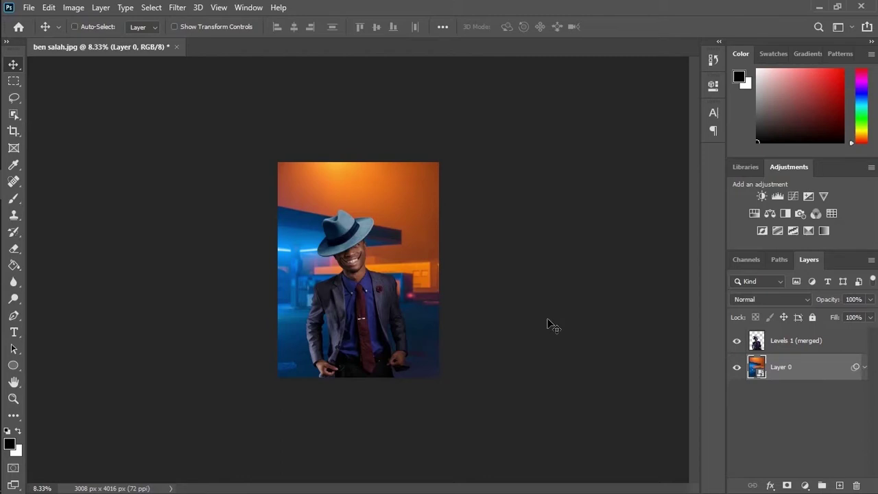
Set the Explosion 6 layer to Screen blending, then enlarge, rotate and place it behind the man's shoulder at the image's right edge
key("ctrl+plus")
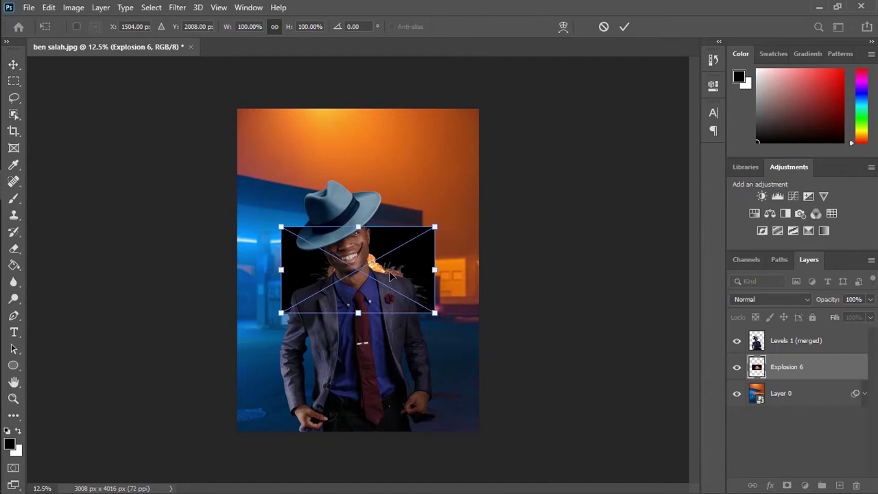
left_click_drag(390, 276, 445, 274)
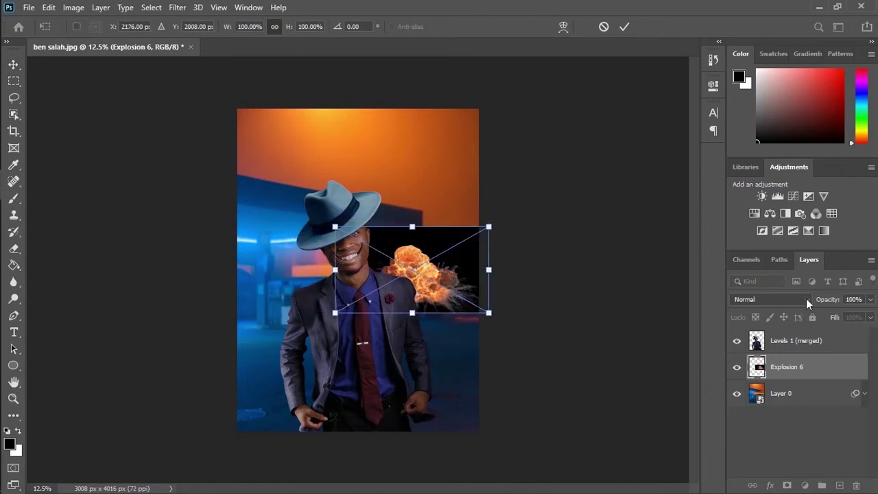
left_click(806, 299)
left_click(796, 287)
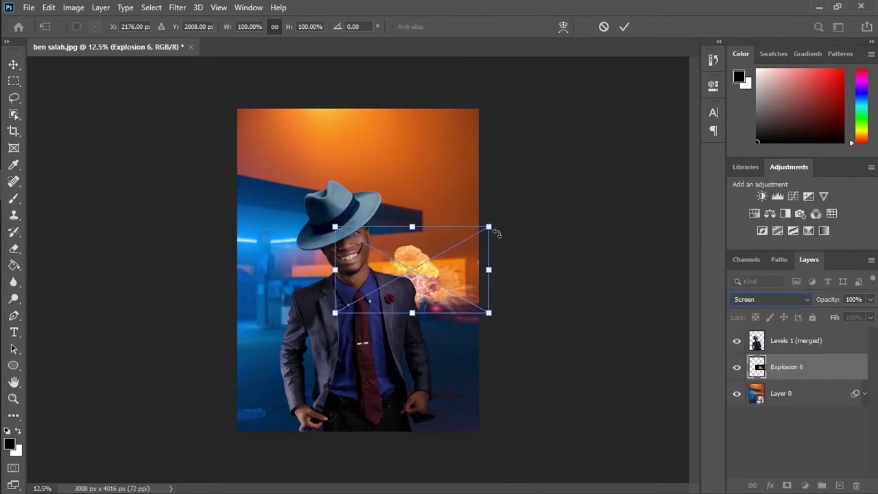
left_click_drag(501, 222, 577, 275)
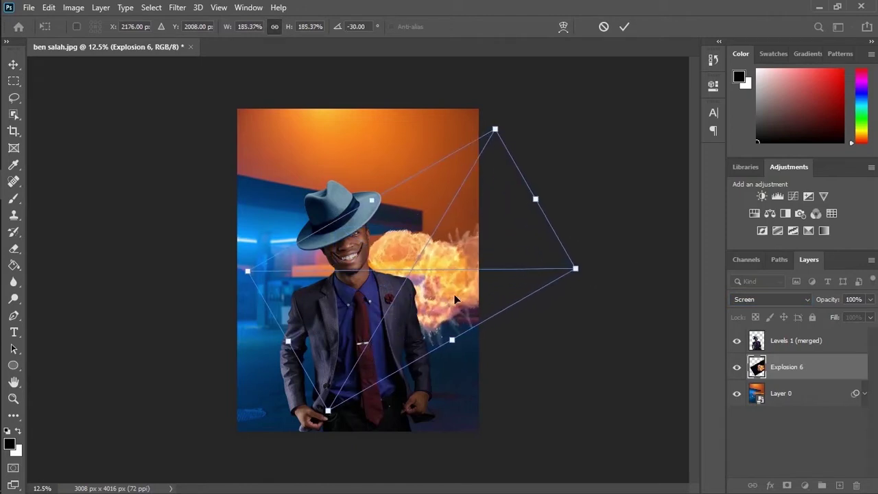
left_click_drag(455, 299, 496, 308)
key("Return")
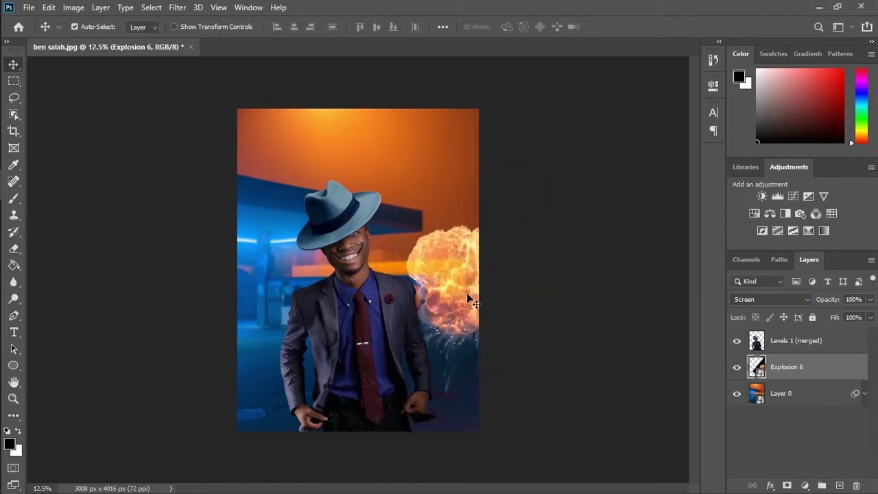
Duplicate the explosion into the sky above the hat and transform the copy to cover the image's upper left area
left_click_drag(471, 300, 415, 126)
key("ctrl+t")
left_click_drag(485, 81, 490, 267)
left_click_drag(313, 156, 313, 161)
key("Return")
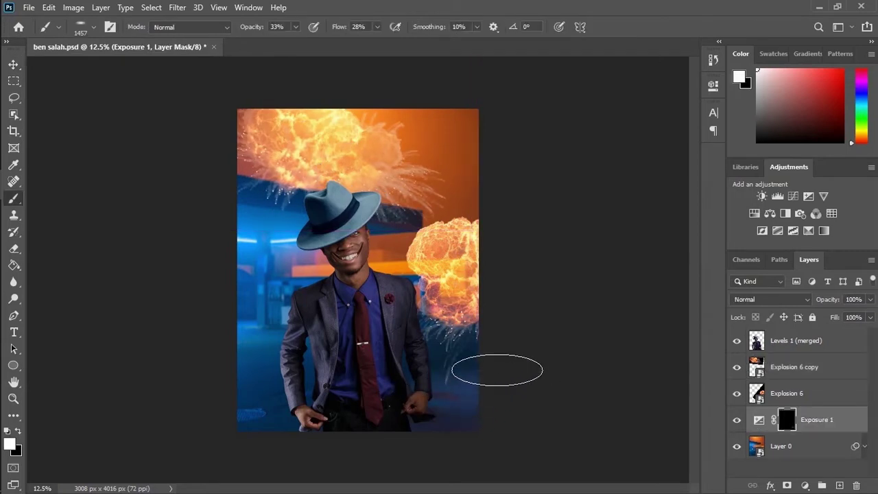
Paint white on the Exposure 1 and Hue/Saturation 1 masks over the ground below the right explosion
mouse_move(498, 369)
left_mouse_down()
mouse_move(480, 396)
mouse_move(515, 413)
mouse_move(470, 397)
mouse_move(507, 370)
mouse_move(496, 369)
mouse_move(490, 392)
mouse_move(416, 374)
mouse_move(454, 396)
mouse_move(494, 374)
left_mouse_up()
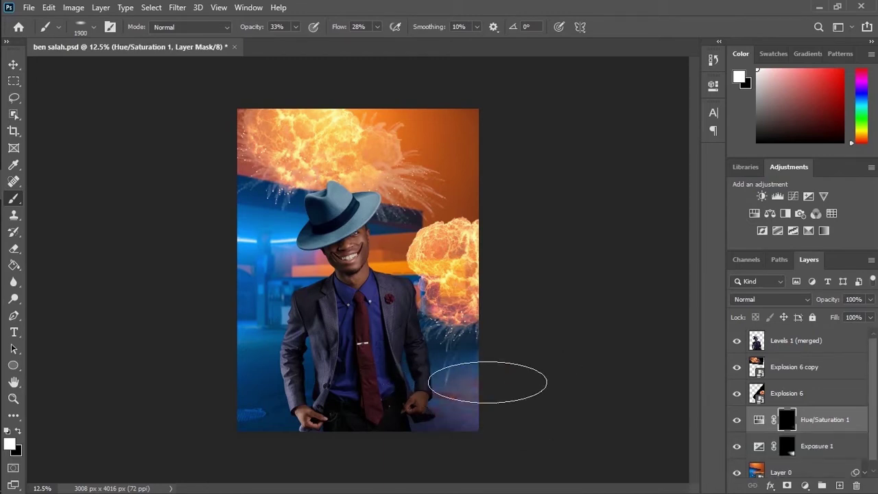
mouse_move(488, 374)
left_mouse_down()
mouse_move(481, 414)
mouse_move(453, 391)
mouse_move(529, 373)
mouse_move(484, 396)
mouse_move(484, 385)
mouse_move(527, 421)
left_mouse_up()
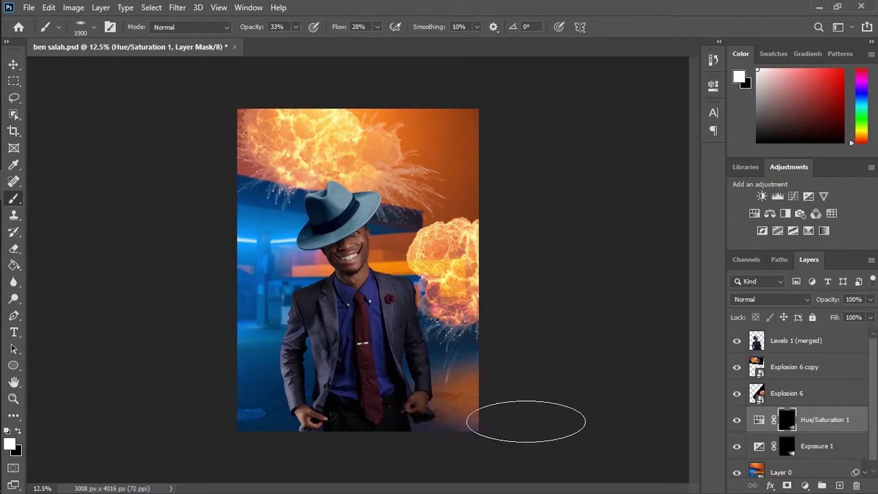
Split the Hue/Saturation 1 layer's underlying-layer Blend If blacks to 0 / 51 and fine-tune the adjustment's lightness
right_click(836, 422)
left_click(715, 22)
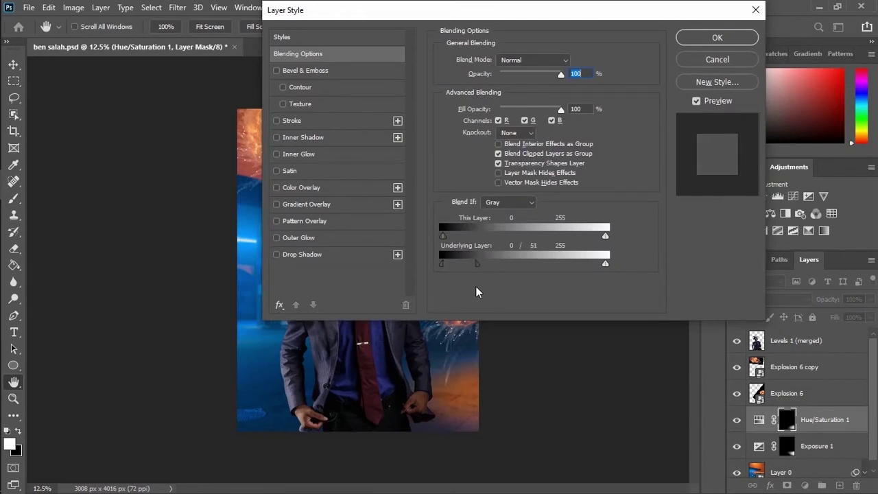
left_click(692, 39)
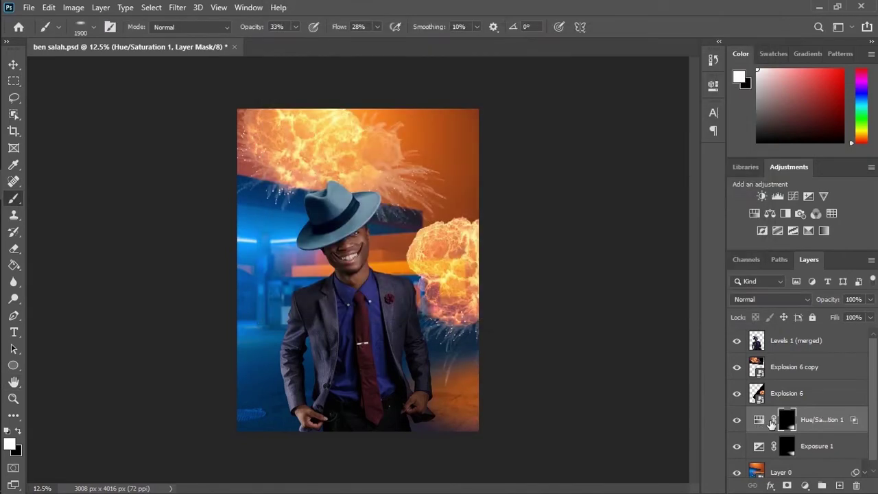
double_click(759, 422)
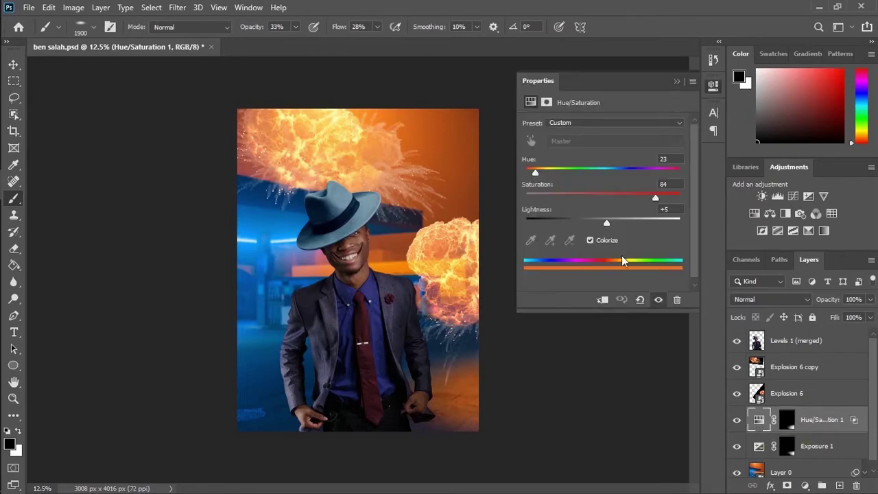
left_click_drag(615, 225, 619, 228)
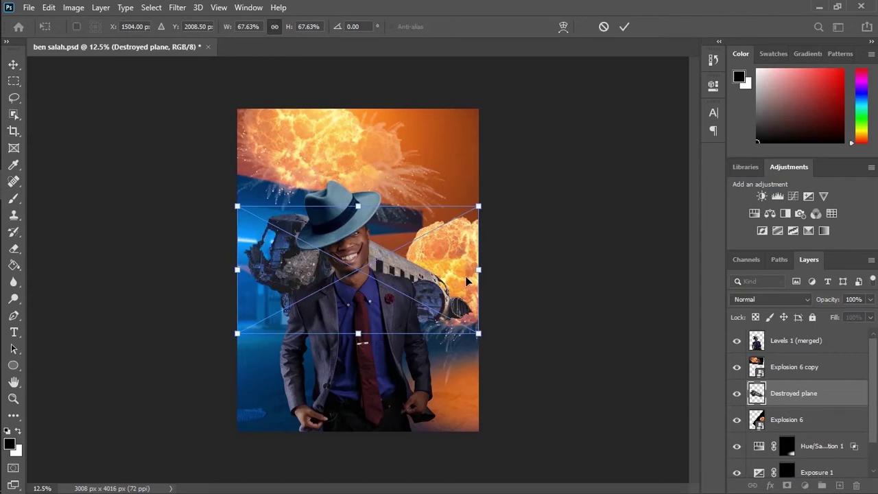
Scale down the destroyed plane, flip it horizontally, and rotate it into place over the explosion above the hat
left_click_drag(466, 280, 465, 232)
left_click_drag(478, 285, 437, 263)
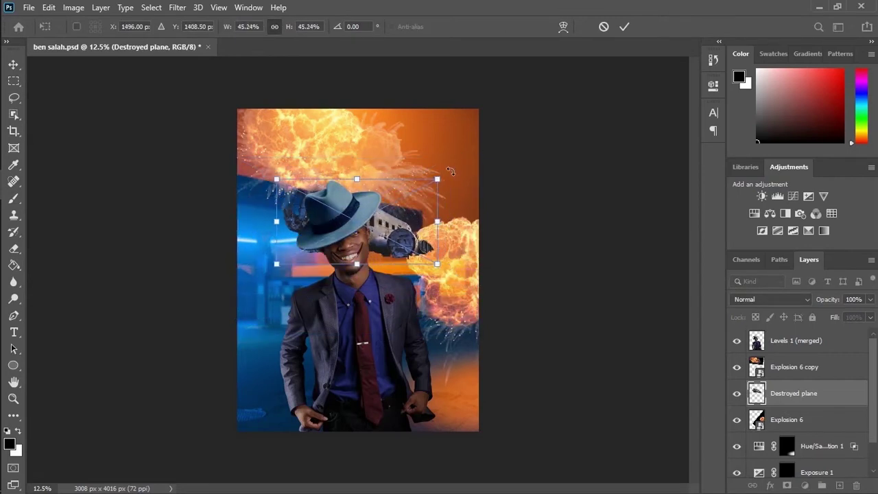
right_click(405, 230)
left_click(434, 428)
left_click_drag(452, 175, 473, 258)
left_click_drag(397, 260, 364, 193)
left_click_drag(443, 186, 439, 183)
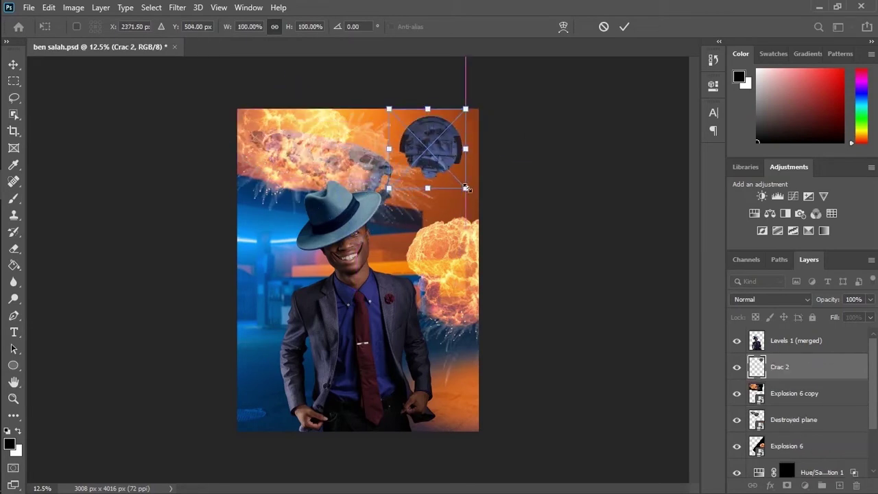
Scale the Crac 2 debris to about 71%, place its layer below Explosion 6 copy, and position it above the plane's broken end
left_click_drag(466, 197, 453, 170)
key("Return")
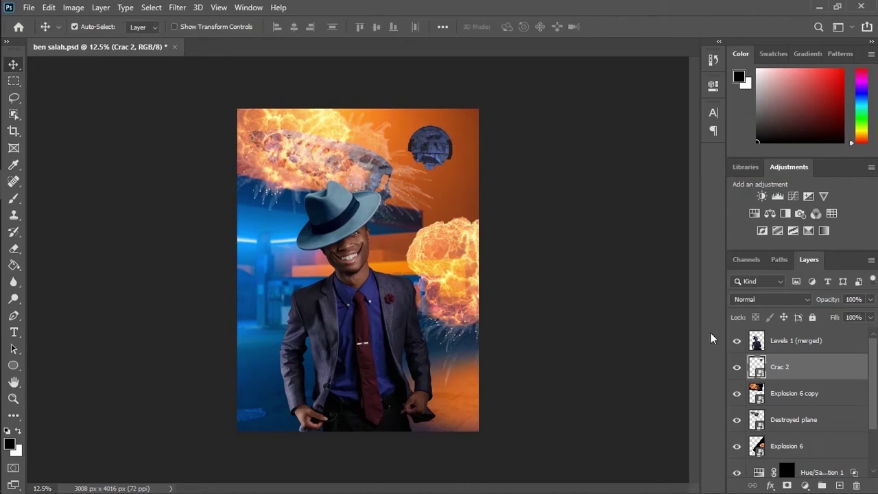
left_click_drag(780, 368, 782, 404)
left_click_drag(446, 155, 413, 144)
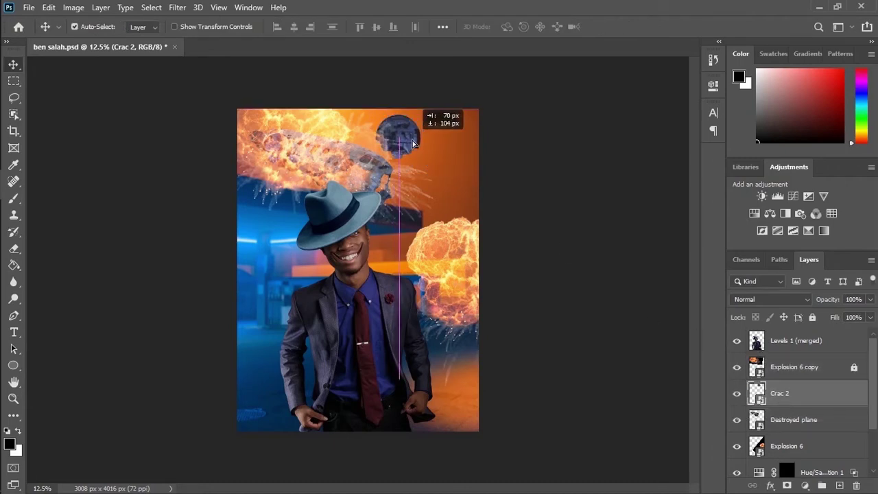
left_click_drag(414, 142, 408, 137)
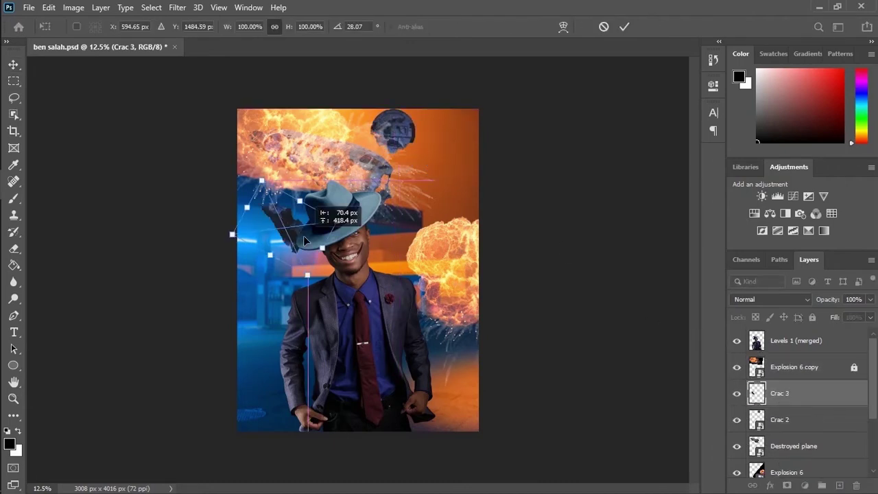
Position the Crac 3 debris beside the hat's left brim, and place Crac 1 right of the hat at 53.03% scale with a -40.56° rotation
left_click_drag(304, 235, 308, 246)
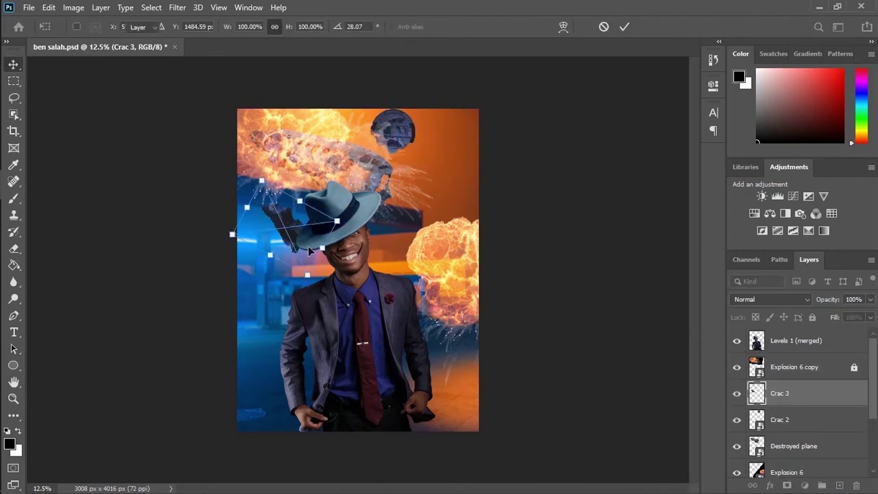
key("Return")
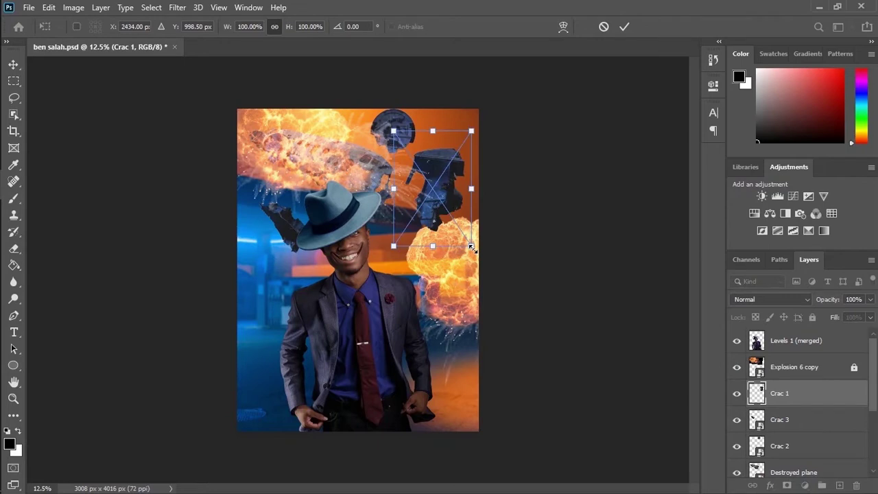
left_click_drag(481, 212, 468, 196)
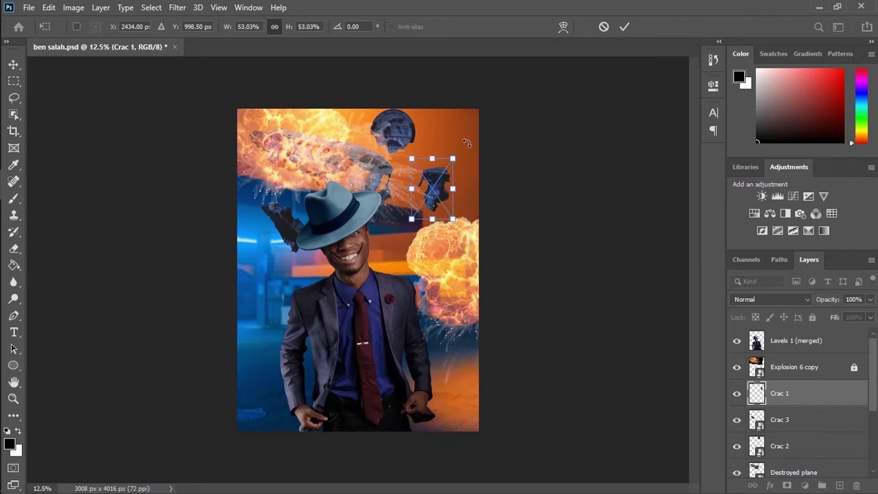
left_click_drag(468, 143, 429, 136)
left_click_drag(440, 193, 437, 199)
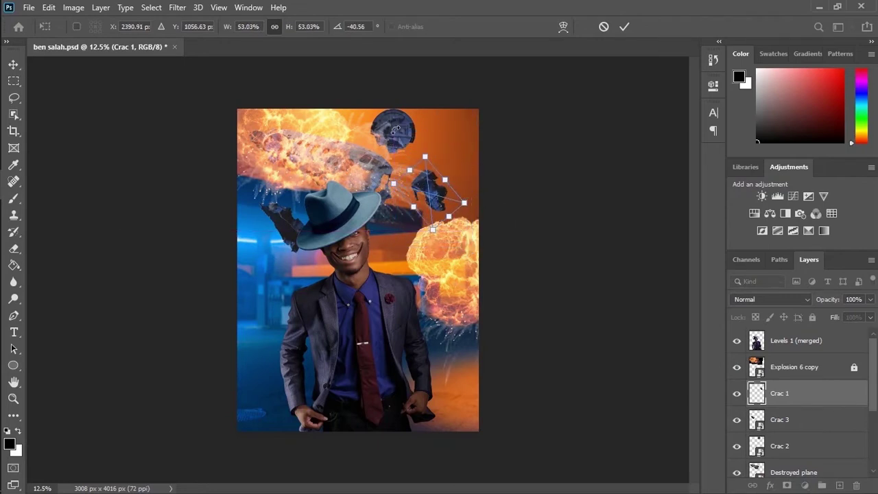
key("Return")
Nudge the round Crac 2 debris and distort its corners to give it a tilted perspective
left_click_drag(396, 129, 400, 131)
key("ctrl+t")
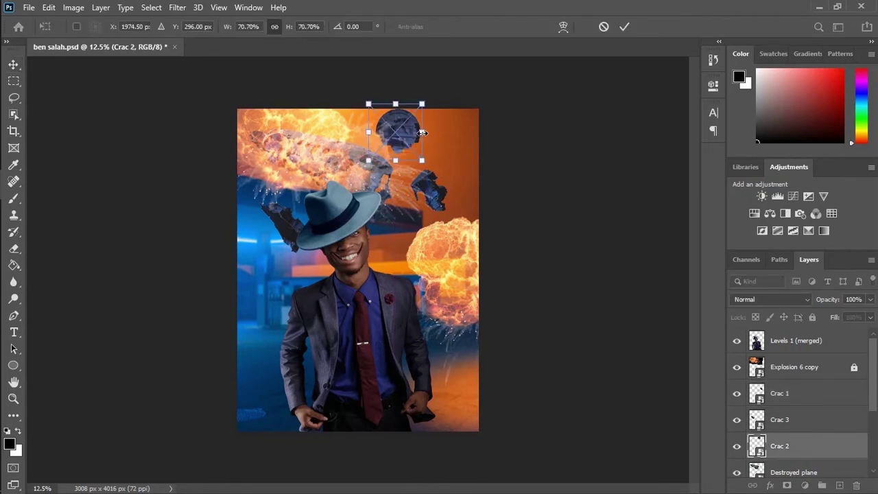
left_click_drag(423, 162, 409, 154)
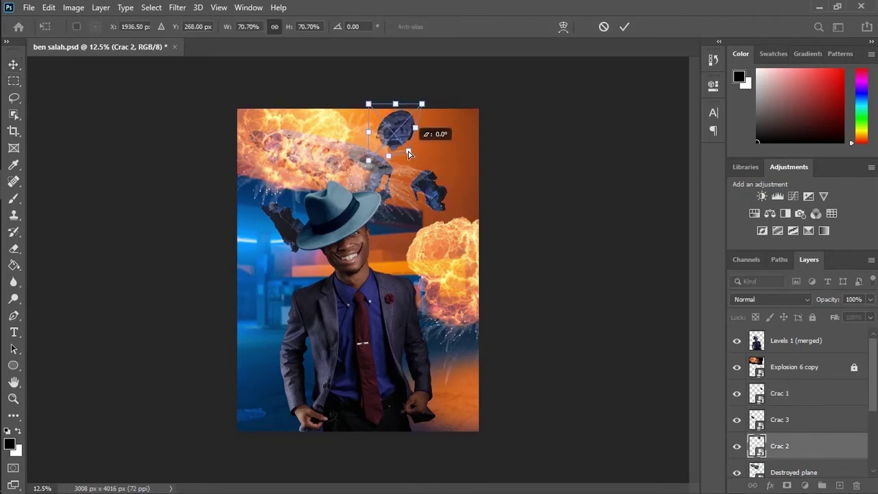
mouse_move(421, 104)
left_mouse_down()
mouse_move(412, 109)
mouse_move(418, 97)
left_mouse_up()
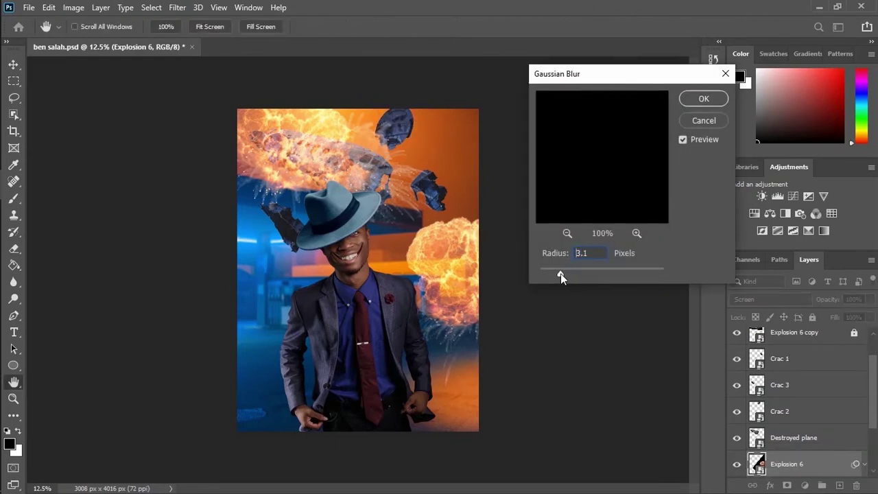
Apply a Gaussian Blur with a 3.1-pixel radius to the Explosion 6 layer
left_click(703, 99)
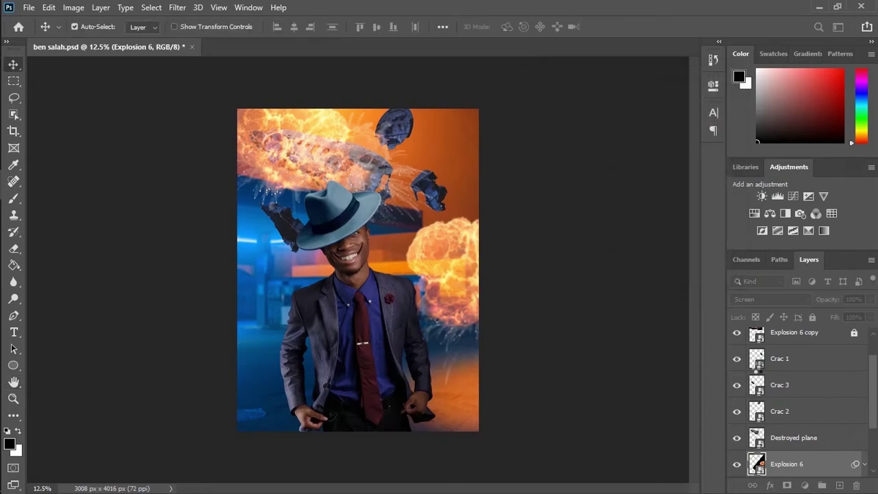
Apply a Gaussian Blur with a 4.8-pixel radius to the Explosion 6 copy layer and collapse its filter list
left_click(816, 333)
left_click(177, 7)
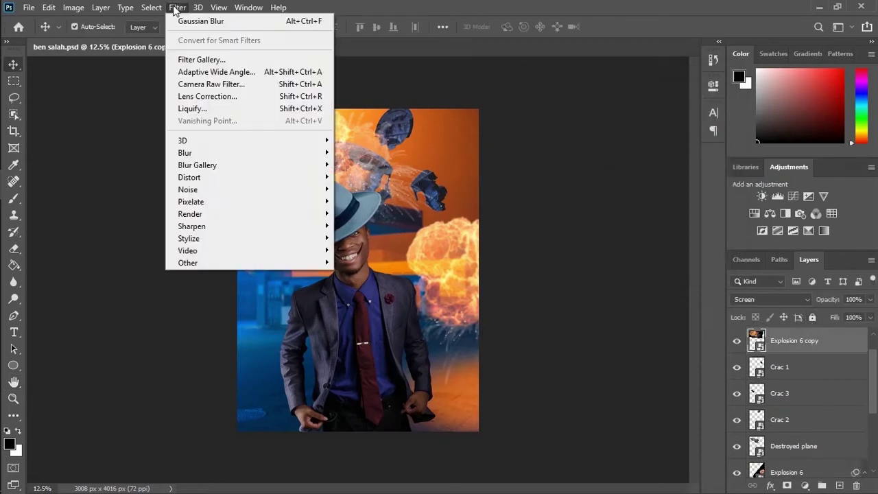
mouse_move(297, 152)
left_click(369, 201)
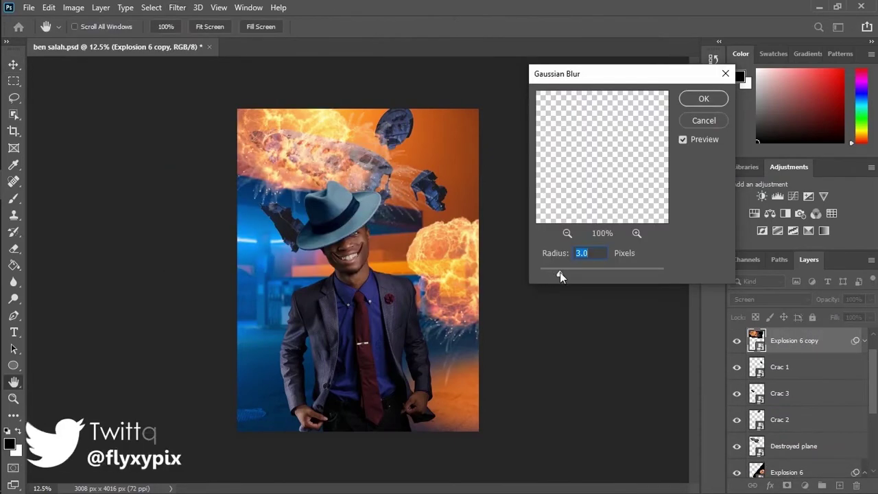
left_click_drag(560, 271, 574, 275)
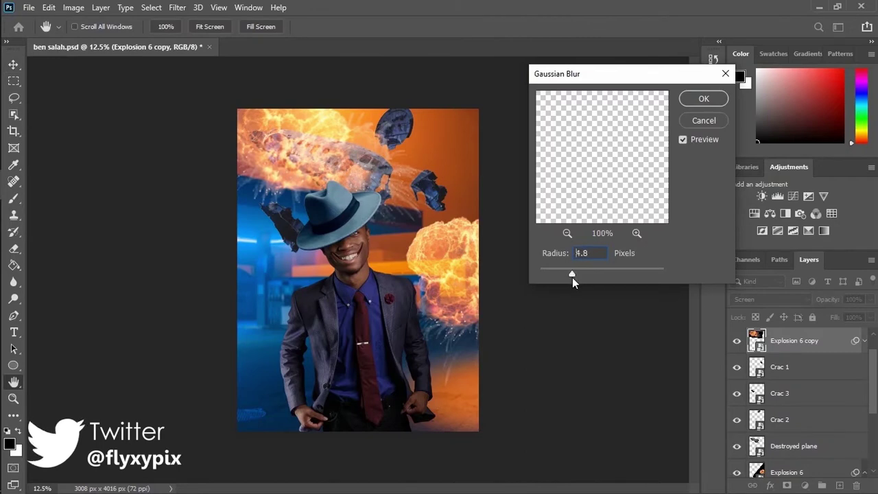
left_click(704, 98)
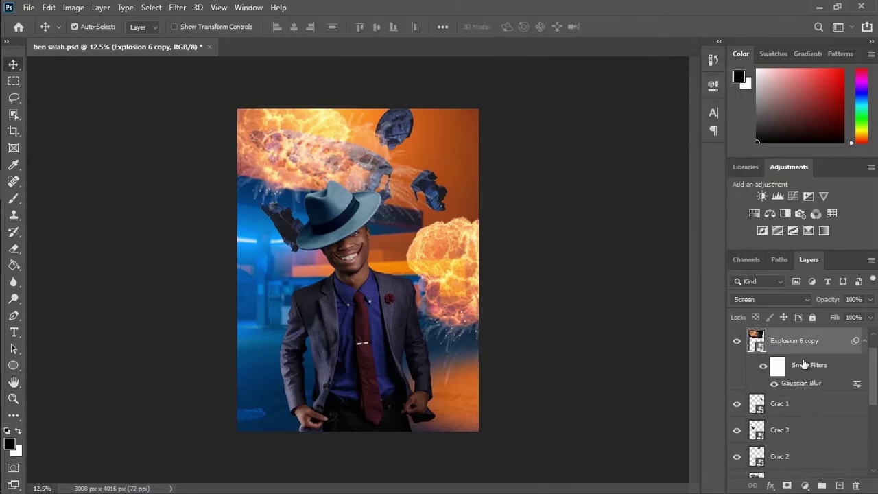
left_click(865, 342)
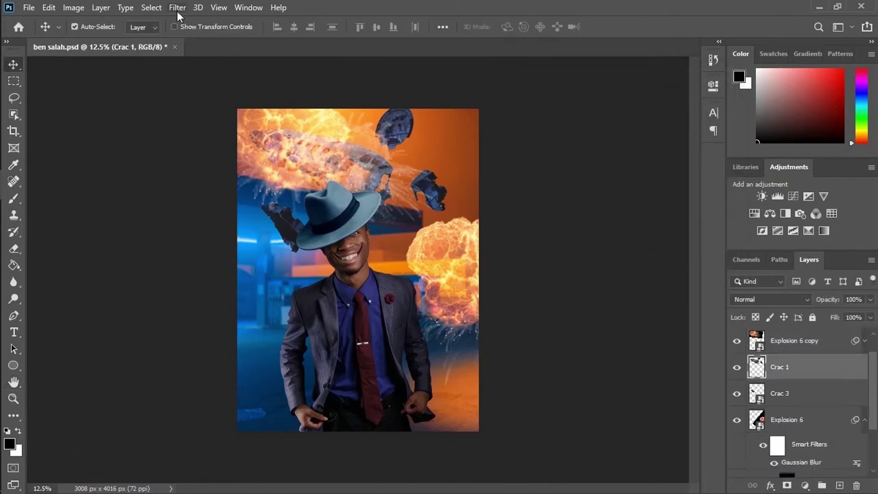
Apply a Motion Blur at a -24° angle to the Crac 1 layer containing the plane and debris
left_click(177, 9)
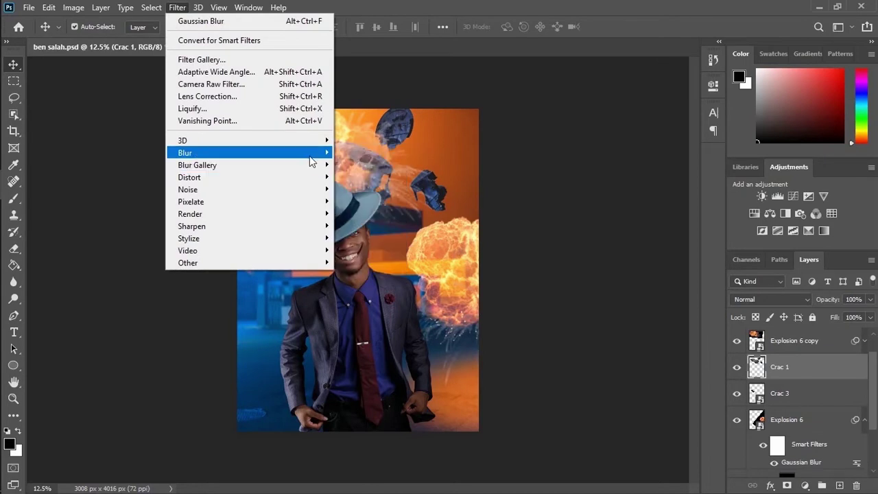
mouse_move(310, 160)
left_click(363, 224)
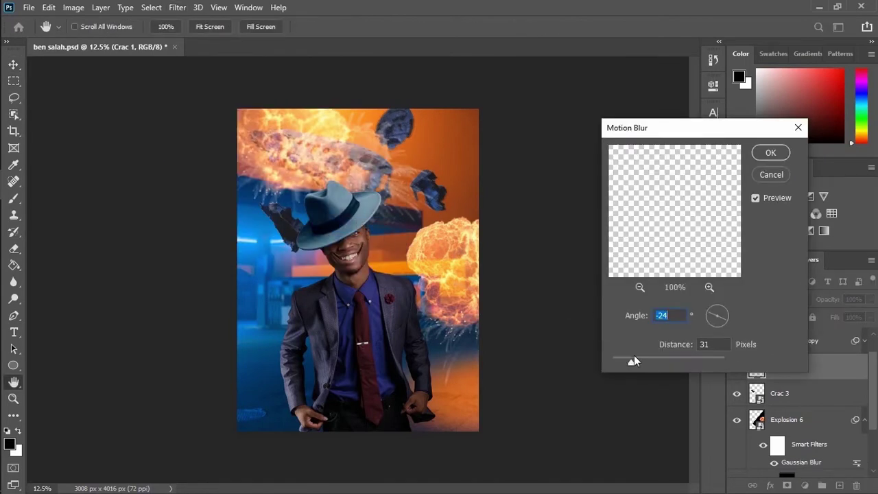
left_click_drag(628, 361, 626, 363)
left_click(771, 152)
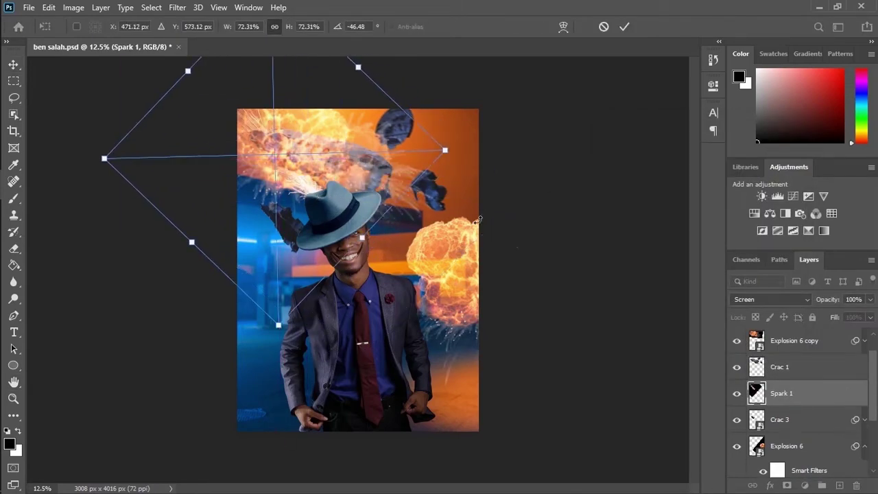
Place Spark 1 at 72.31% scale and -46.48° rotation, and move it above Crac 1 as a regular layer
key("Return")
left_click_drag(834, 397, 829, 357)
right_click(827, 367)
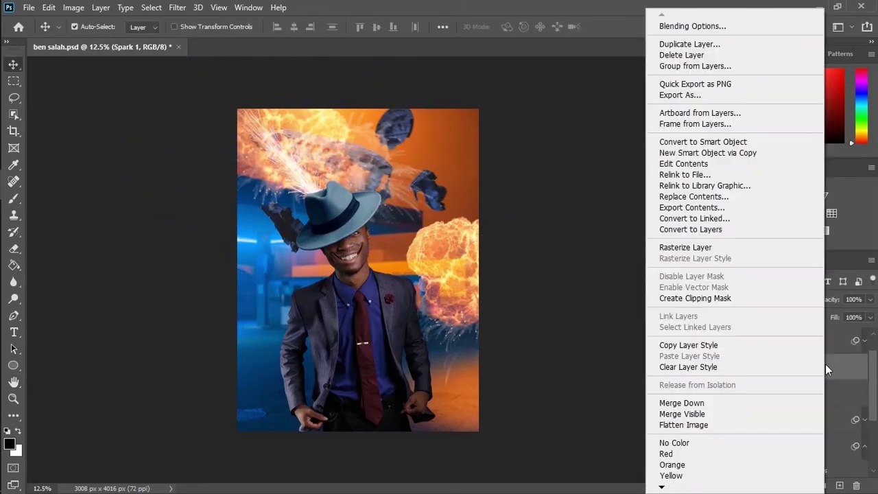
left_click(683, 232)
right_click(789, 368)
key("Escape")
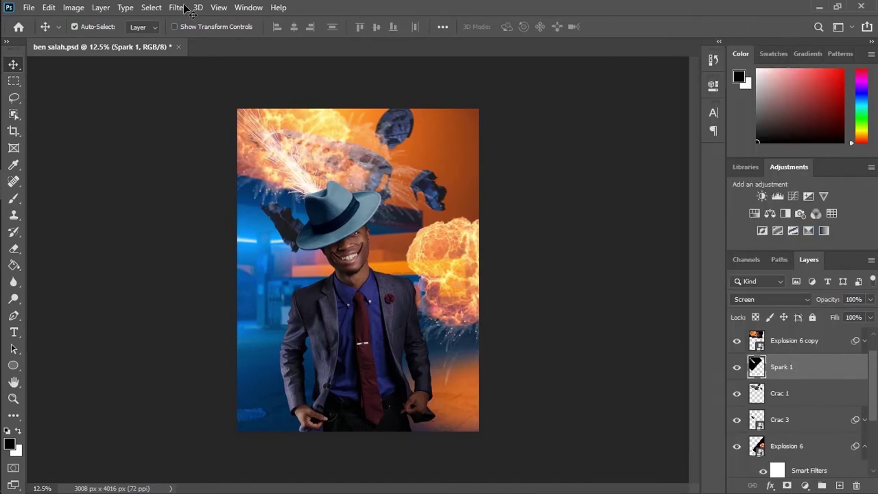
Apply a Gaussian Blur to the Spark 1 layer
left_click(177, 7)
mouse_move(254, 152)
left_click(412, 197)
key("Return")
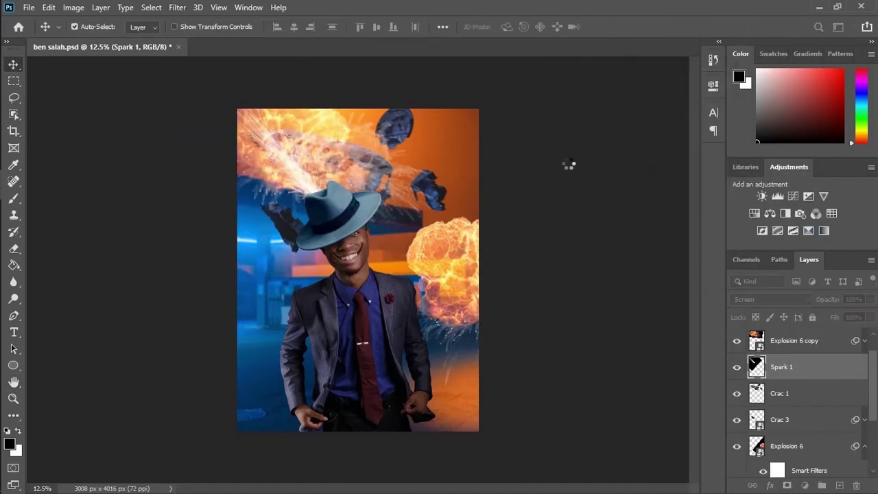
Rotate the Spark 1 layer slightly counterclockwise and set its opacity to 91%
key("ctrl+t")
left_click_drag(467, 341, 484, 305)
key("Return")
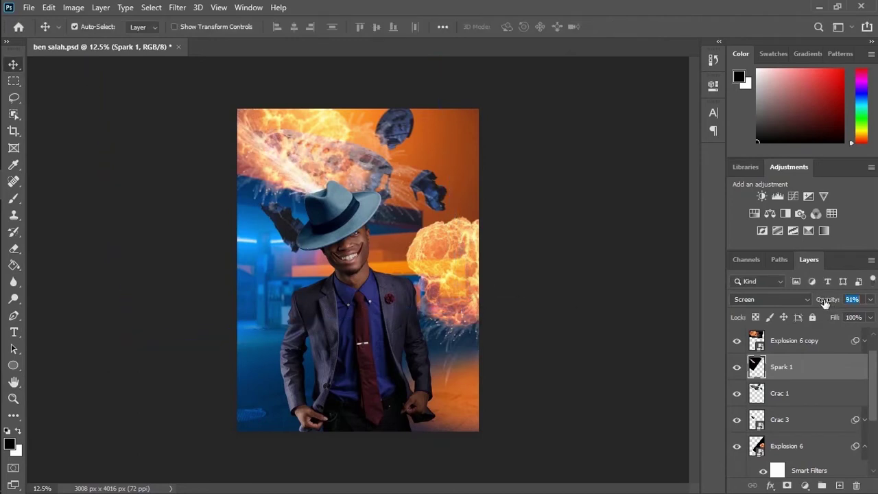
key("Return")
Rotate the placed Explosion 4 image and position it over the destroyed plane behind the hat
left_click_drag(366, 186, 365, 173)
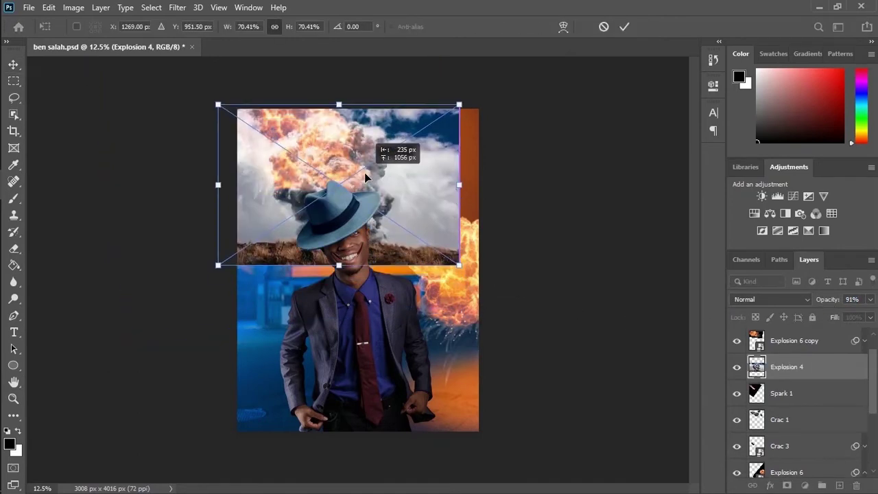
left_click_drag(478, 93, 268, 360)
left_click_drag(369, 212, 341, 191)
left_click_drag(458, 159, 502, 176)
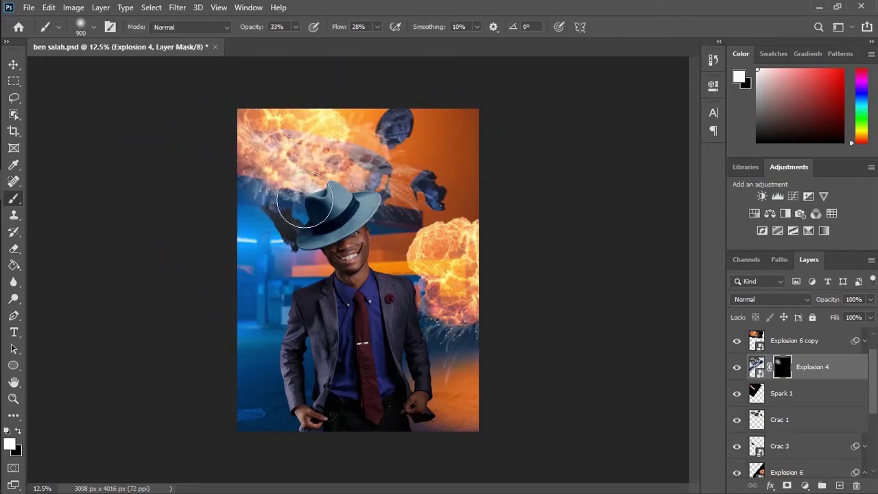
Paint the Explosion 4 layer mask at 33% opacity to reveal smoke around the plane and hat, and hide the excess beside the debris
left_click(375, 203)
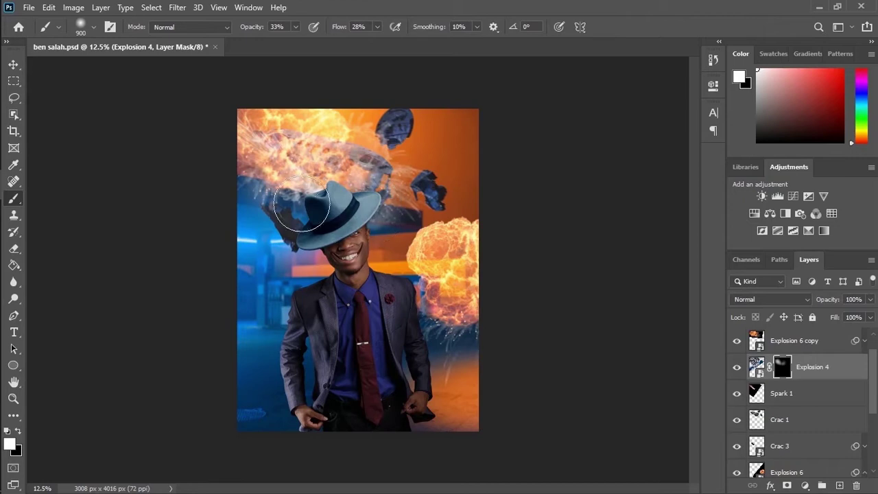
mouse_move(302, 204)
left_mouse_down()
mouse_move(274, 181)
mouse_move(292, 196)
left_mouse_up()
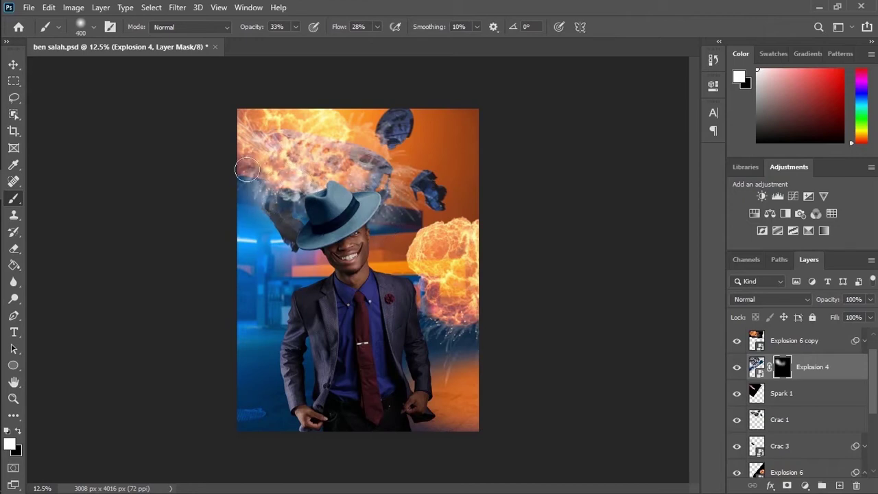
mouse_move(376, 201)
left_mouse_down()
mouse_move(393, 186)
mouse_move(376, 215)
mouse_move(395, 200)
mouse_move(389, 217)
mouse_move(358, 224)
mouse_move(380, 177)
left_mouse_up()
key("x")
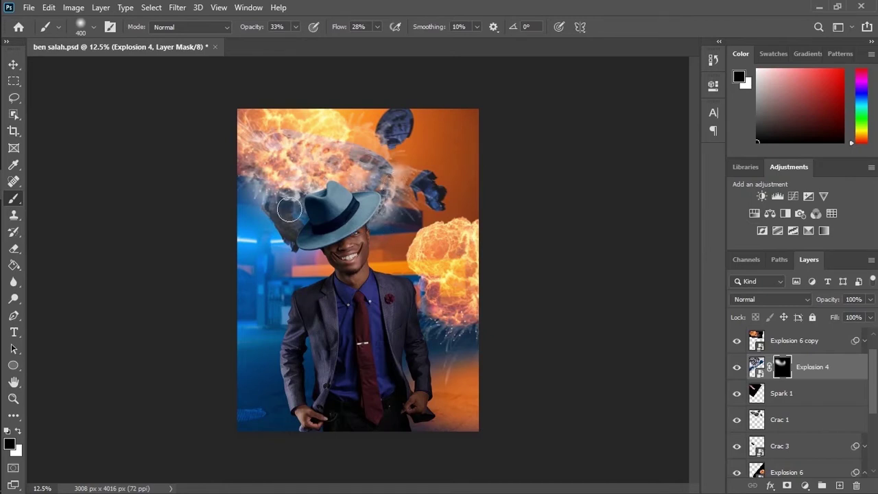
key("x")
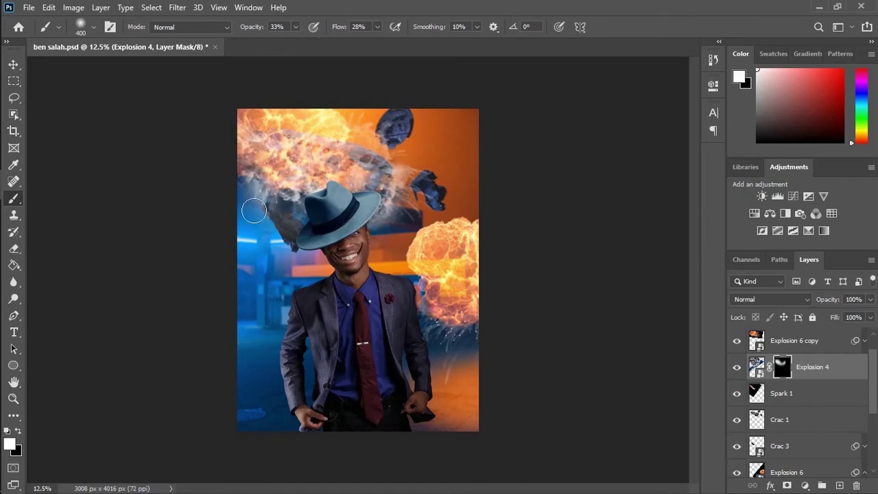
key("x")
left_click_drag(271, 209, 253, 184)
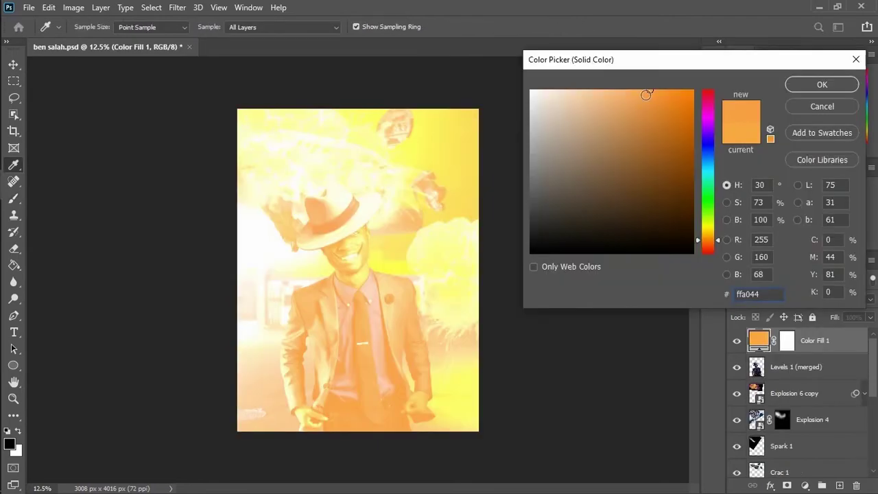
Set Color Fill 1 to #ff7e00, then invert its mask and paint the orange glow back over the explosions and the man's lit side
left_click_drag(646, 92, 707, 79)
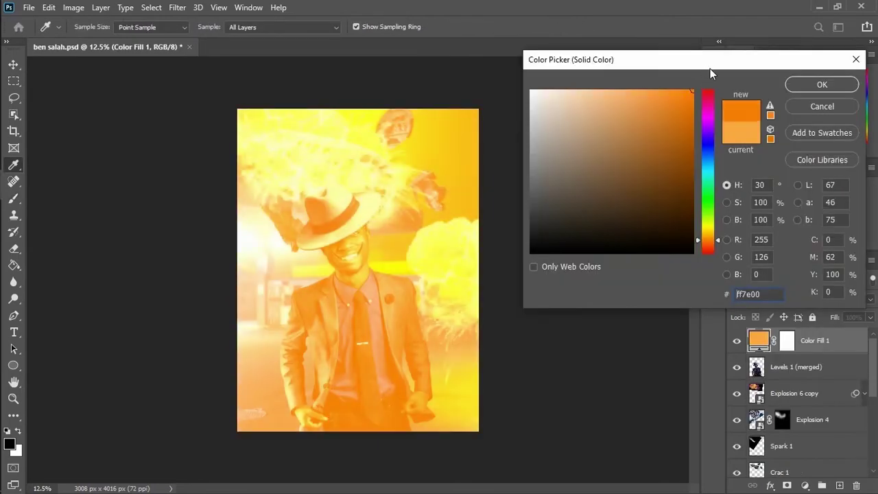
left_click(823, 84)
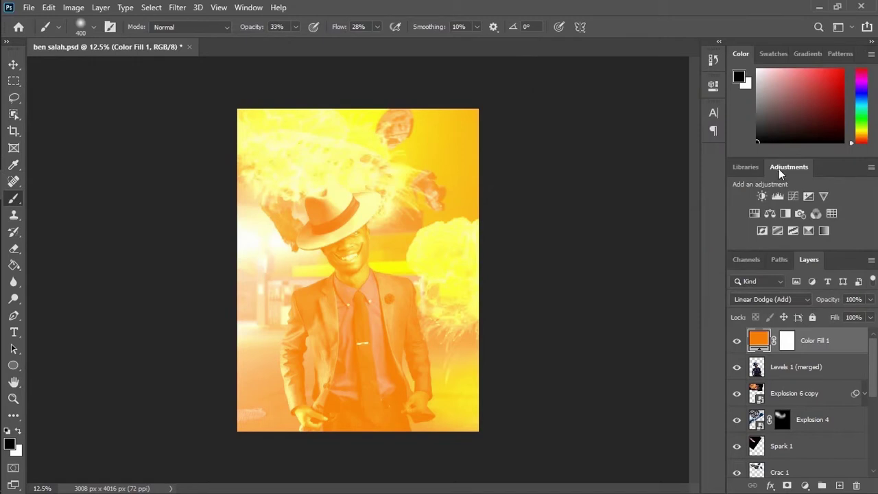
left_click(787, 341)
key("ctrl+i")
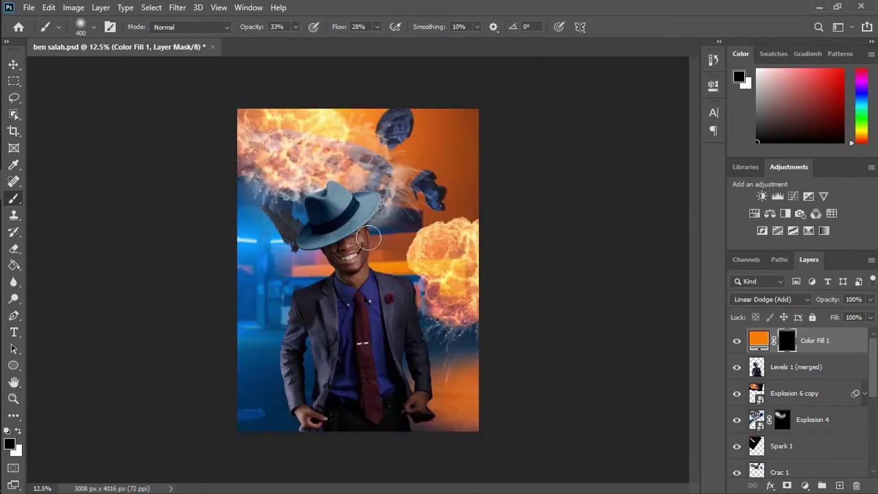
mouse_move(295, 140)
left_mouse_down()
mouse_move(362, 152)
mouse_move(364, 173)
mouse_move(376, 176)
mouse_move(390, 138)
mouse_move(382, 123)
mouse_move(364, 109)
mouse_move(444, 253)
mouse_move(441, 224)
mouse_move(460, 222)
mouse_move(440, 262)
mouse_move(464, 294)
mouse_move(455, 320)
mouse_move(431, 290)
mouse_move(463, 226)
left_mouse_up()
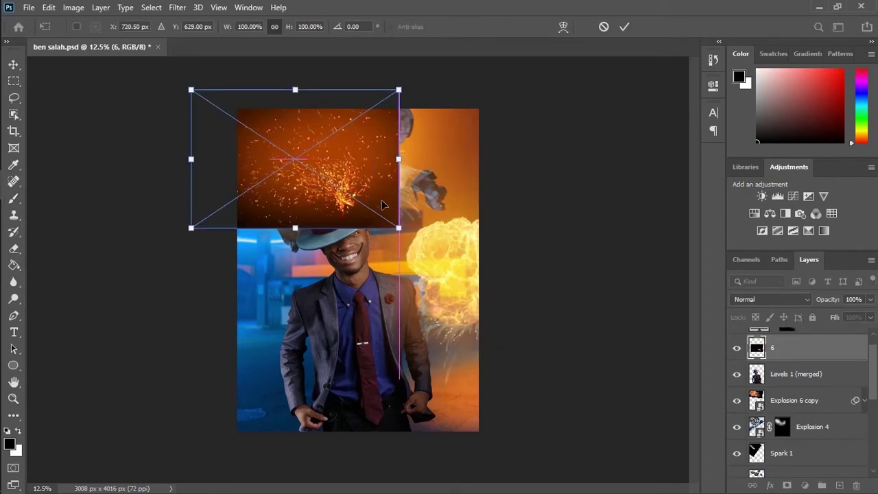
Set the sparks image layer 6 to Screen blending and move it below Explosion 4
left_click(799, 299)
left_click(784, 280)
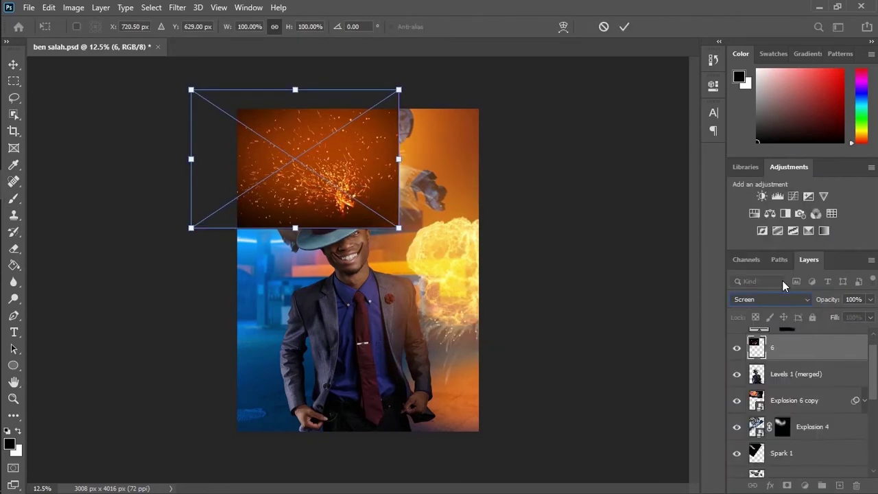
mouse_move(836, 351)
left_mouse_down()
mouse_move(837, 467)
mouse_move(823, 450)
left_mouse_up()
Position the 6 copy sparks over the fireball beside the man, rotated 6.77° and enlarged
key("ctrl+t")
left_click_drag(339, 173, 492, 298)
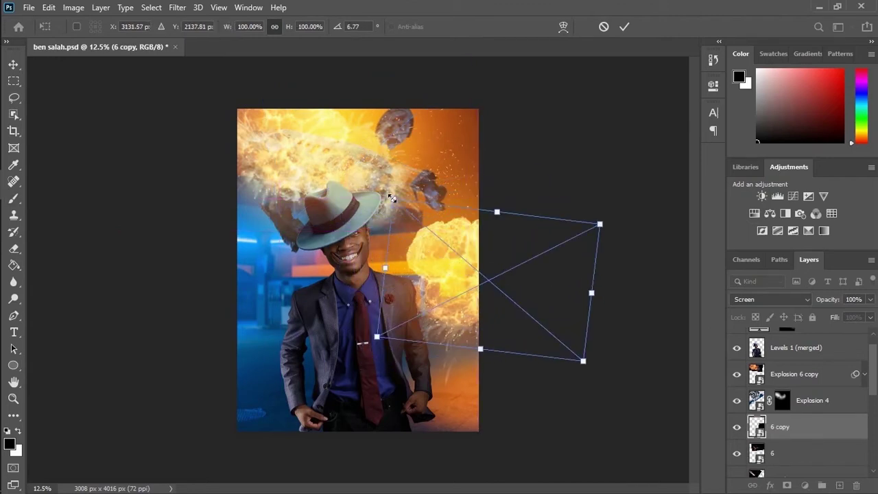
left_click_drag(390, 196, 336, 159)
mouse_move(467, 308)
left_mouse_down()
mouse_move(456, 323)
mouse_move(425, 304)
mouse_move(423, 289)
left_mouse_up()
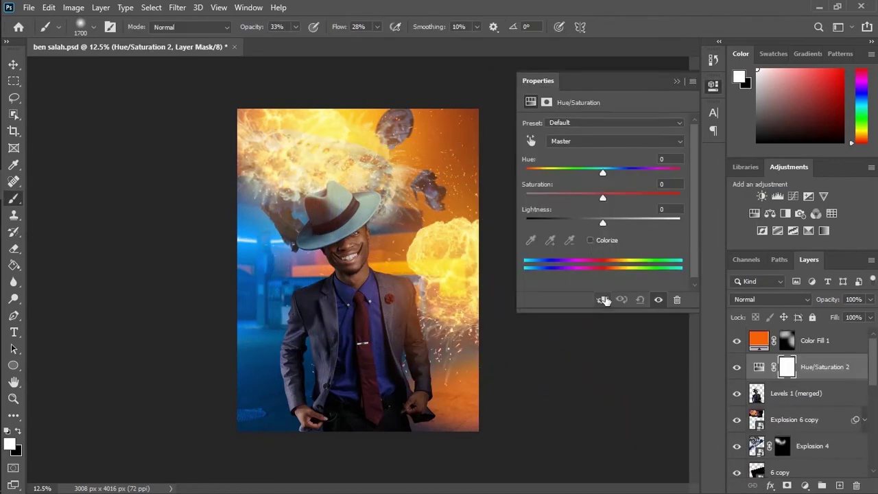
Clip Hue/Saturation 2 to the man's layer and colorize it with hue 198, saturation 100 and lightness +47
left_click(603, 300)
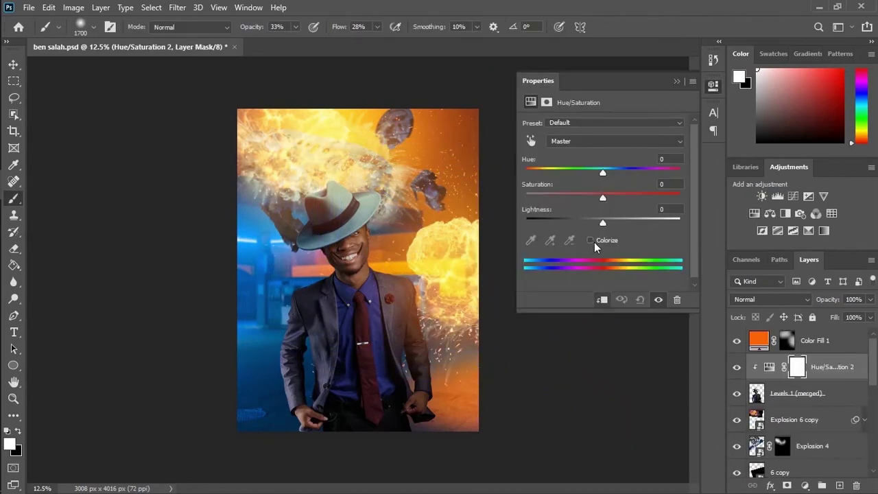
left_click(590, 240)
left_click_drag(564, 198, 691, 210)
left_click_drag(532, 178, 611, 173)
left_click_drag(607, 225, 642, 243)
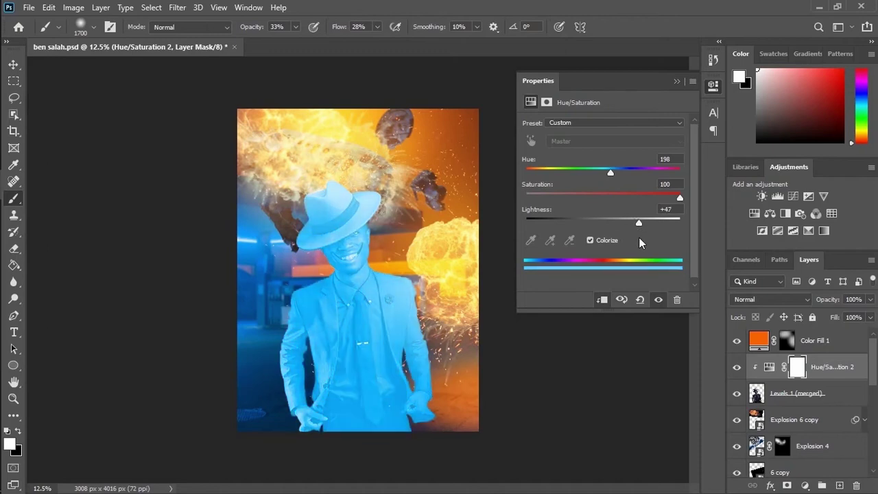
mouse_move(611, 175)
left_mouse_down()
mouse_move(602, 173)
mouse_move(611, 173)
left_mouse_up()
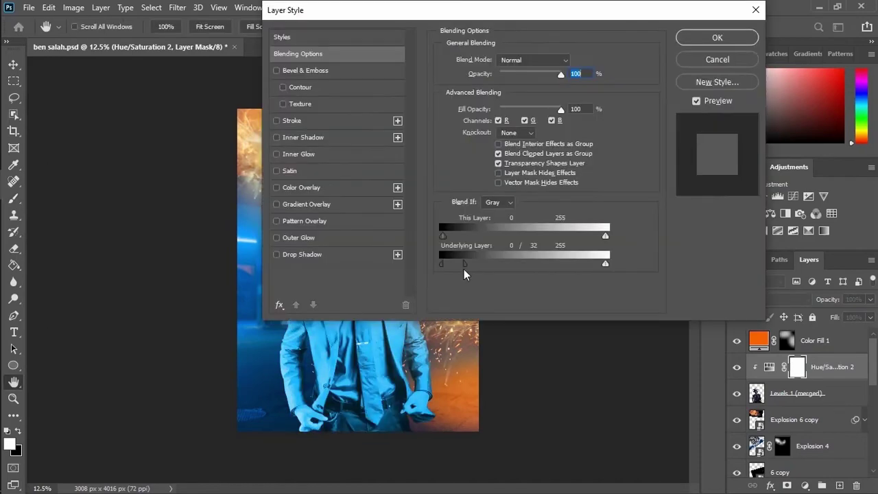
Fade Hue/Saturation 2 out of the dark tones with a split Underlying Layer black point in Blend If, and invert its mask
left_click_drag(463, 67, 578, 90)
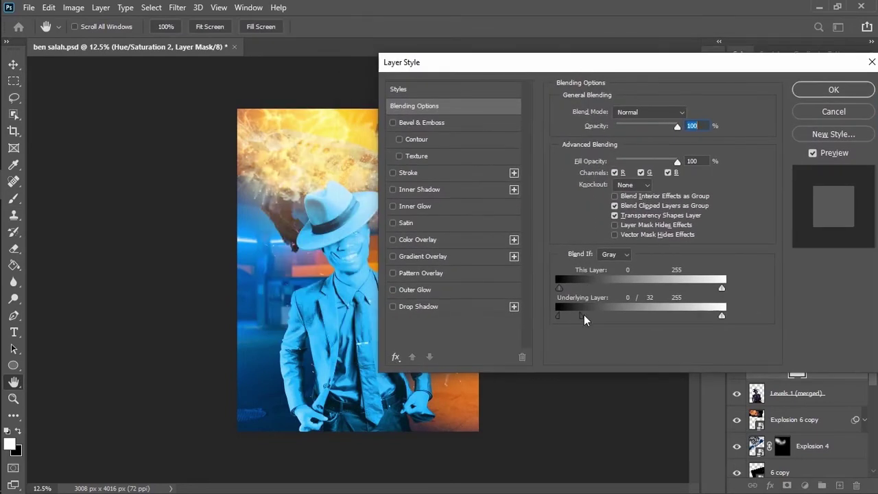
left_click_drag(584, 315, 597, 321)
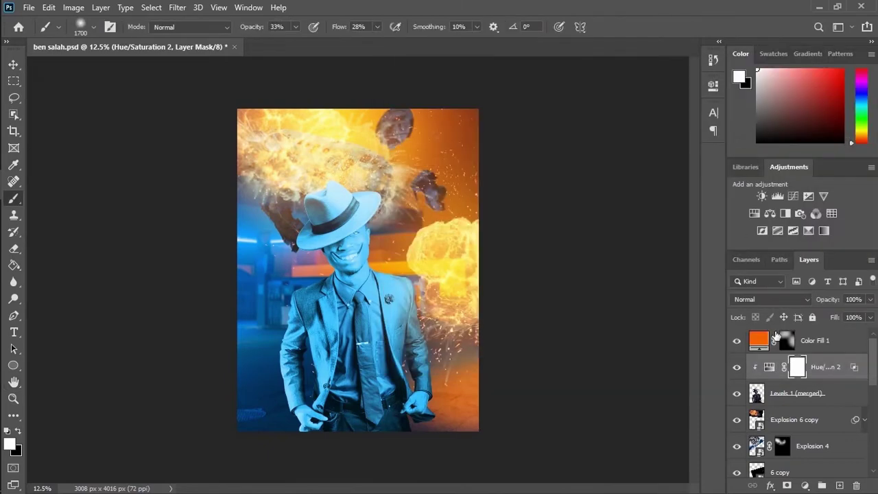
key("ctrl+i")
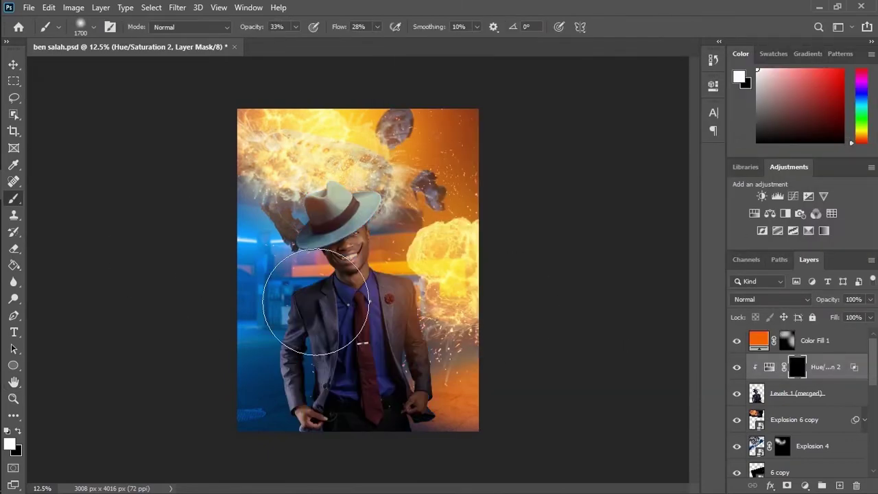
Reveal the blue rim light along the man's shoulder by painting the Hue/Saturation 2 mask in white with a 100 px brush
key("[")
key("[")
key("[")
key("[")
key("[")
key("[")
key("[")
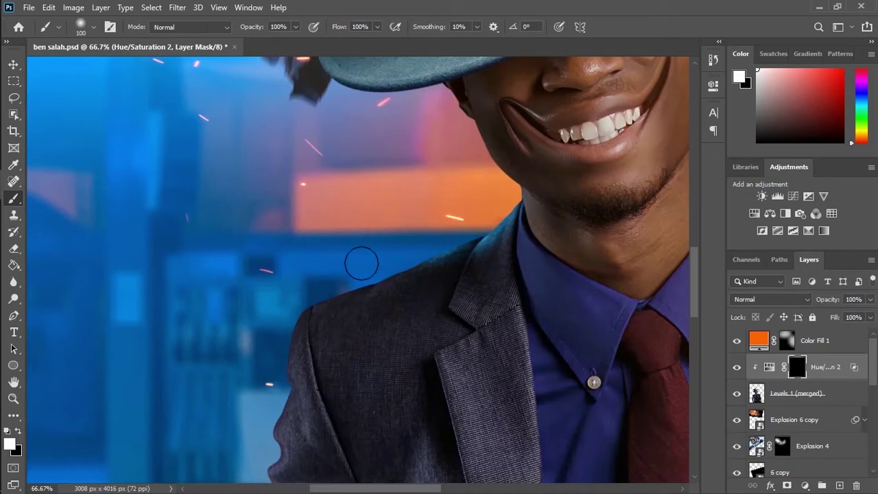
mouse_move(361, 264)
left_mouse_down()
mouse_move(420, 249)
mouse_move(343, 267)
mouse_move(285, 296)
left_mouse_up()
left_click_drag(379, 266, 451, 239)
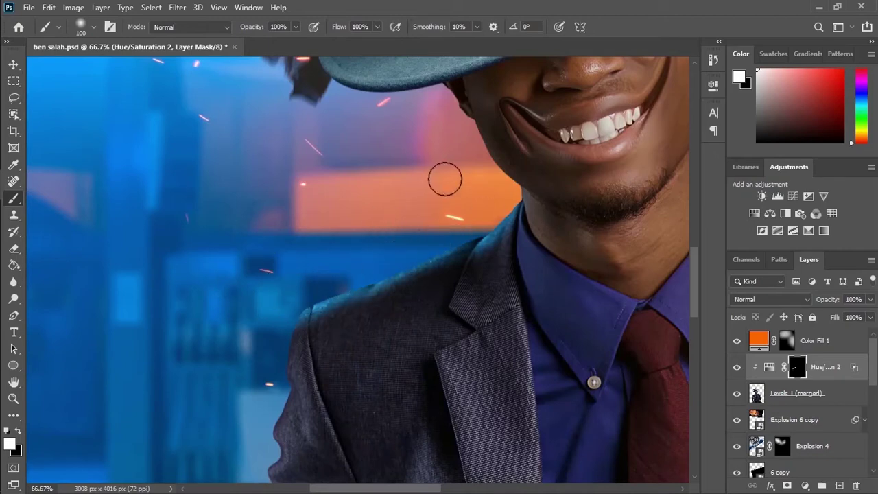
Paint the blue rim down the outer edge of the same sleeve and onto its folds, using smaller brushes for the folds
mouse_move(304, 243)
left_mouse_down()
mouse_move(326, 151)
mouse_move(316, 137)
left_mouse_up()
mouse_move(314, 179)
left_mouse_down()
mouse_move(274, 282)
mouse_move(286, 263)
mouse_move(236, 341)
left_mouse_up()
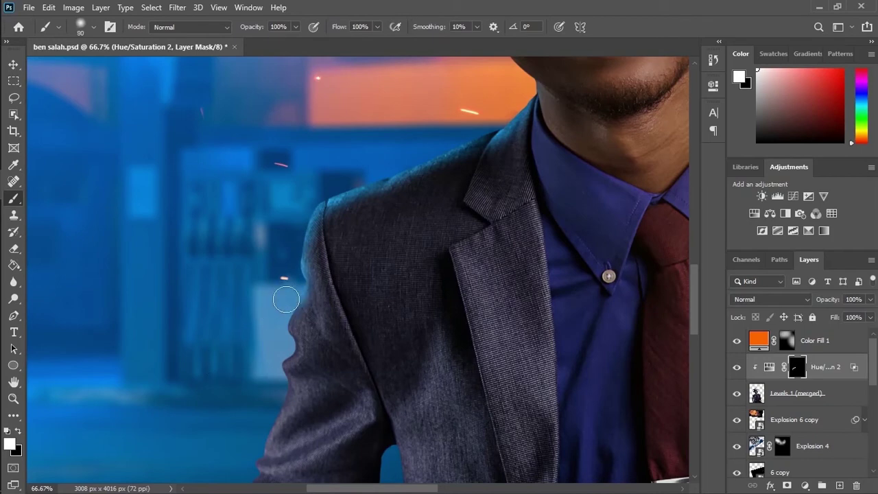
mouse_move(287, 299)
left_mouse_down()
mouse_move(282, 339)
mouse_move(258, 386)
left_mouse_up()
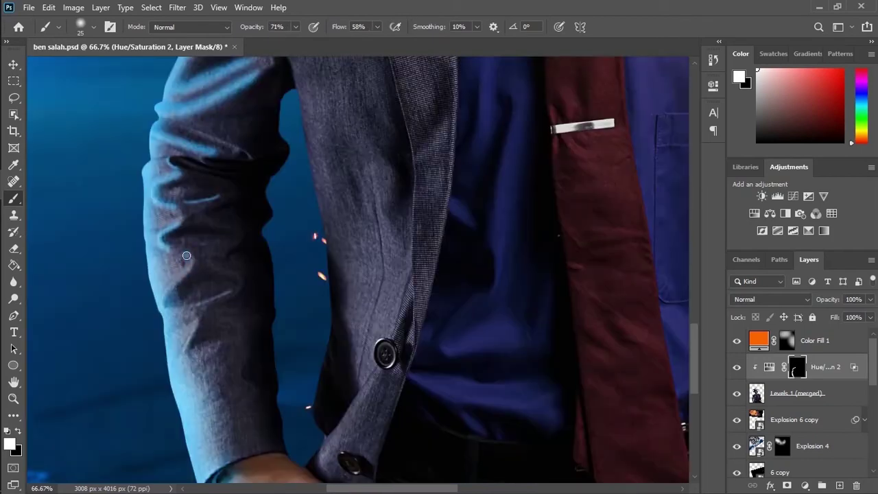
key("bracketleft")
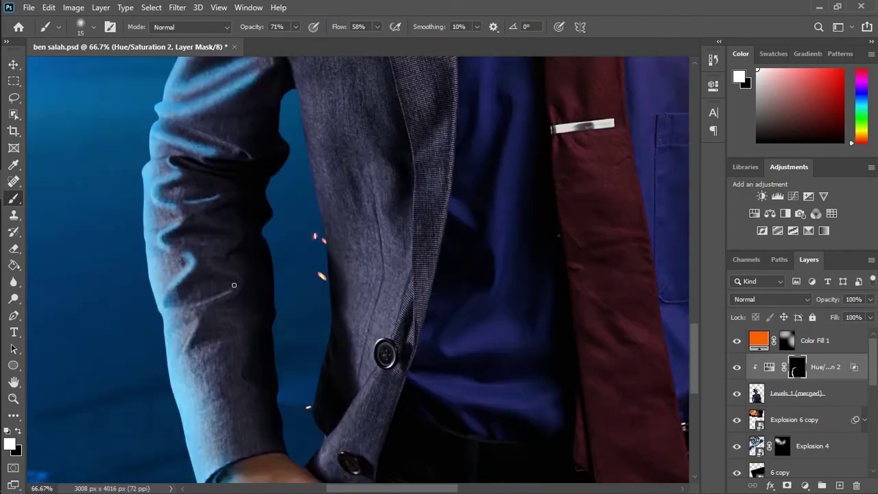
key("bracketright")
key("bracketright")
scroll(185, 275, "up", 10)
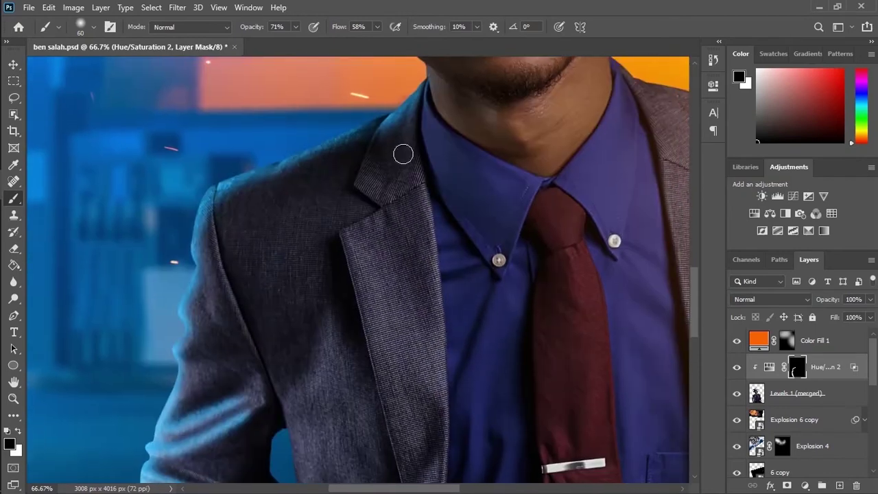
Add blue edge highlights to the jacket lapel and shirt collar on the blue side, painting in the Hue/Saturation 2 mask
mouse_move(379, 130)
left_mouse_down()
mouse_move(385, 210)
mouse_move(367, 180)
mouse_move(398, 121)
mouse_move(401, 199)
mouse_move(382, 168)
mouse_move(429, 126)
left_mouse_up()
key("bracketright")
key("bracketright")
key("bracketright")
key("bracketright")
key("bracketright")
key("bracketright")
key("bracketright")
key("bracketright")
key("bracketright")
key("x")
key("bracketleft")
key("bracketleft")
key("bracketleft")
key("bracketleft")
key("bracketleft")
key("bracketleft")
key("bracketleft")
key("bracketleft")
key("bracketleft")
key("x")
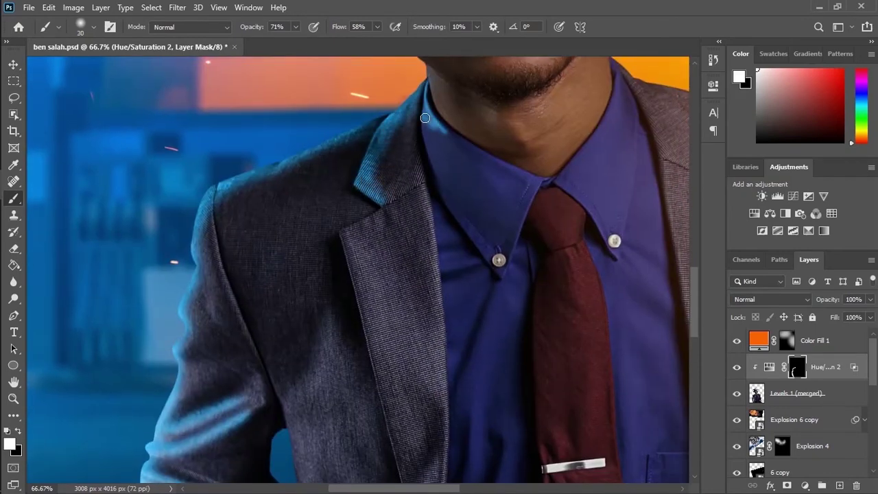
Broaden the blue rim glow along the shoulder and outer arm with a white 150 px brush
key("x")
key("bracketright")
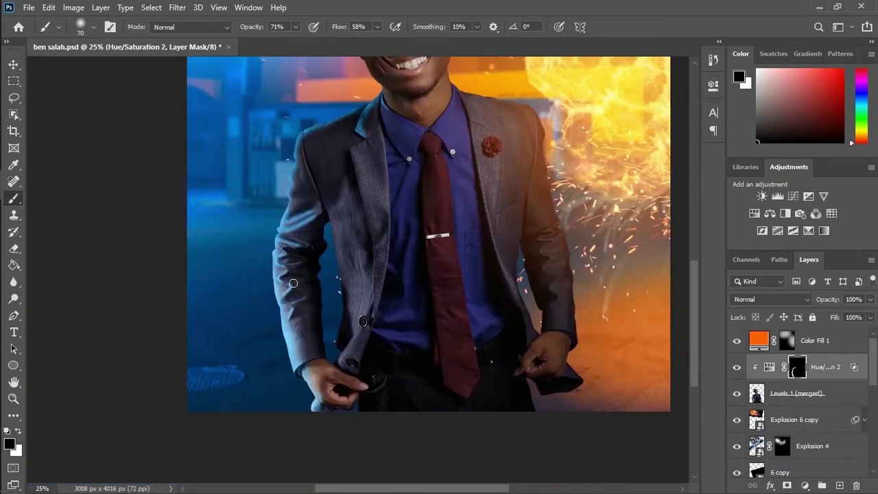
key("bracketright")
key("x")
key("bracketright")
key("bracketright")
key("bracketright")
left_click_drag(298, 172, 292, 146)
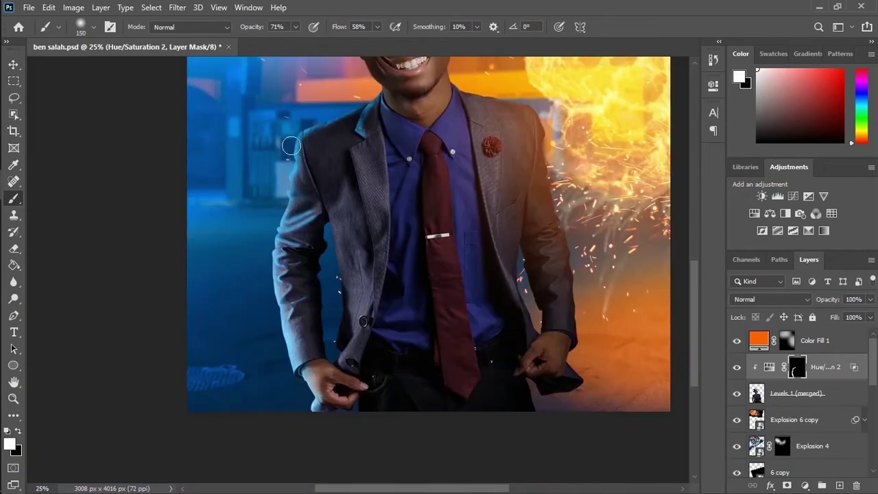
left_click_drag(292, 204, 288, 172)
left_click_drag(267, 212, 267, 265)
Trim excess blue light from the shoulder and sleeve by painting the mask in black with a smaller brush
key("x")
key("bracketleft")
key("bracketleft")
key("bracketleft")
key("bracketleft")
key("bracketleft")
key("bracketleft")
key("bracketleft")
key("bracketleft")
mouse_move(319, 149)
left_mouse_down()
mouse_move(301, 220)
mouse_move(267, 282)
left_mouse_up()
Reinforce the soft blue glow on the outer sleeve with an enlarged white brush
key("x")
key("bracketright")
key("bracketright")
key("bracketright")
key("bracketright")
key("bracketright")
key("bracketright")
key("bracketright")
key("bracketright")
left_click_drag(292, 223, 230, 241)
left_click_drag(398, 281, 292, 219)
Paint a thin blue rim on the jacket's side edge next to the blue-lit sleeve with a 60 px brush
key("ctrl+minus")
key("ctrl+minus")
scroll(338, 395, "up", 4)
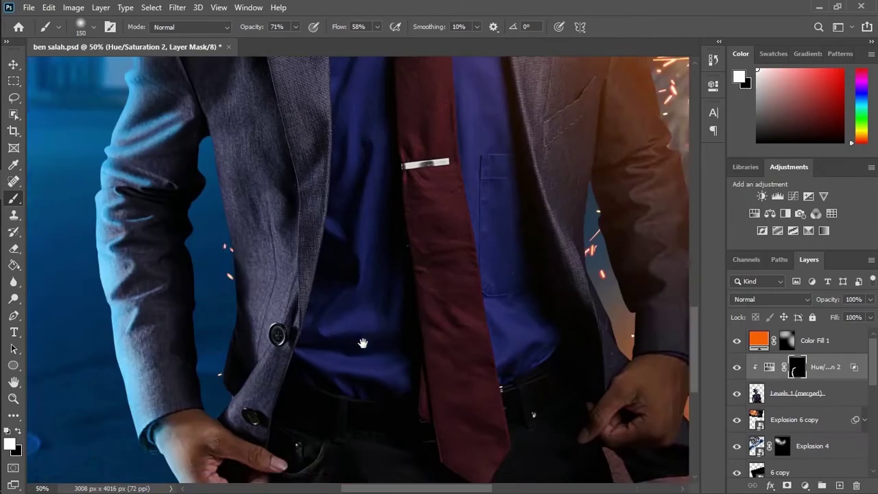
left_click_drag(363, 343, 416, 354)
key("bracketleft")
key("bracketleft")
key("bracketleft")
key("bracketleft")
key("bracketleft")
key("bracketleft")
mouse_move(273, 154)
left_mouse_down()
mouse_move(276, 359)
mouse_move(259, 226)
left_mouse_up()
key("x")
key("x")
scroll(294, 300, "up", 5)
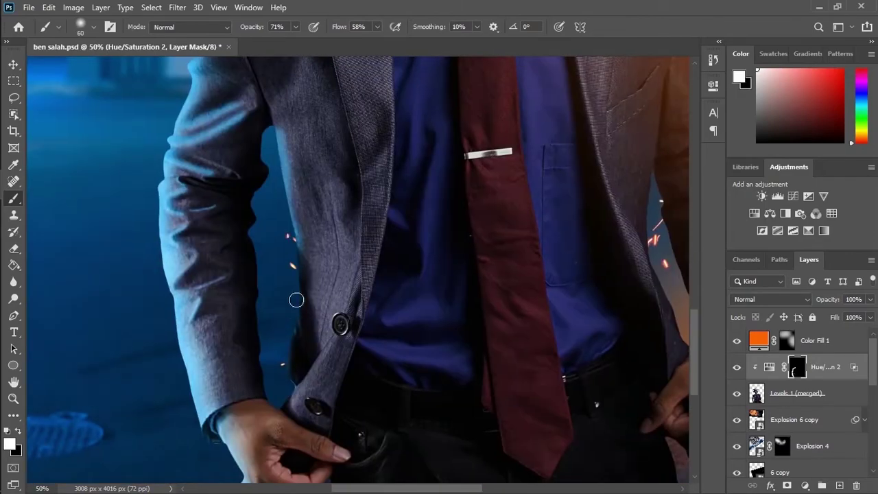
key("x")
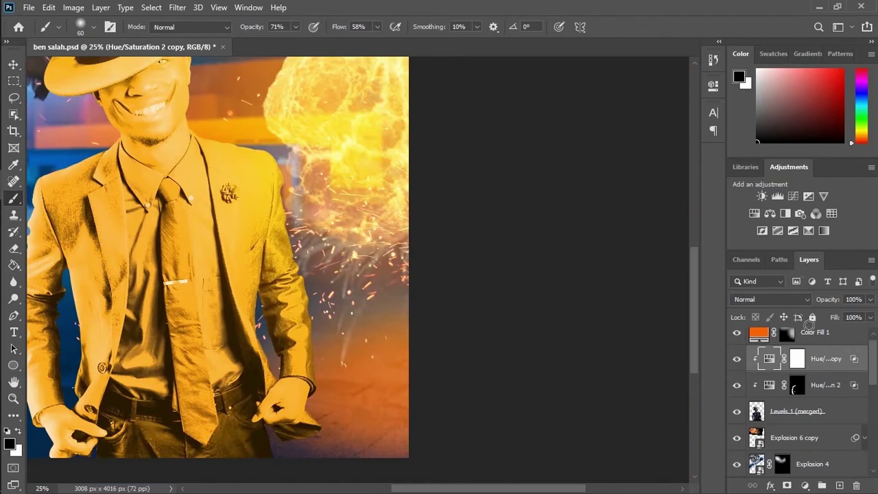
Invert the mask of the orange-tinted Hue/Saturation 2 copy to hide its effect on the man
left_click(798, 358)
key("ctrl+i")
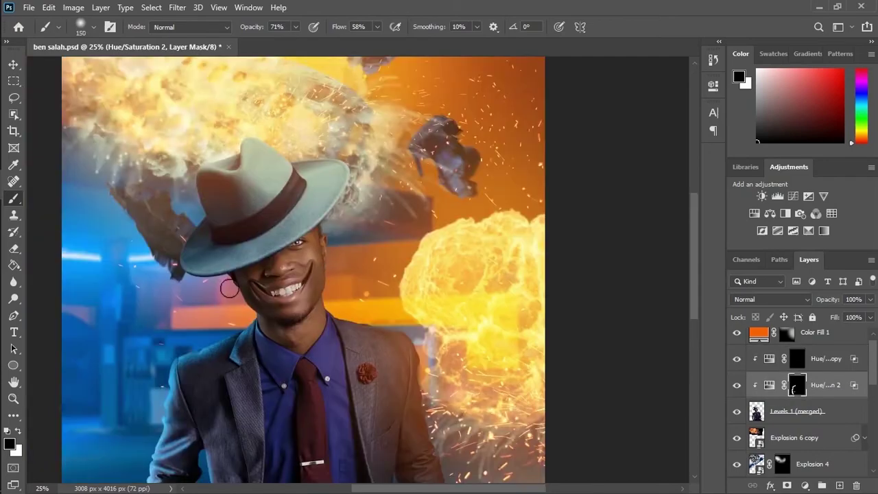
Paint blue rim light along the jaw, hat brim and hat crown in the Hue/Saturation 2 mask with a 50 px brush
scroll(355, 218, "up", 3)
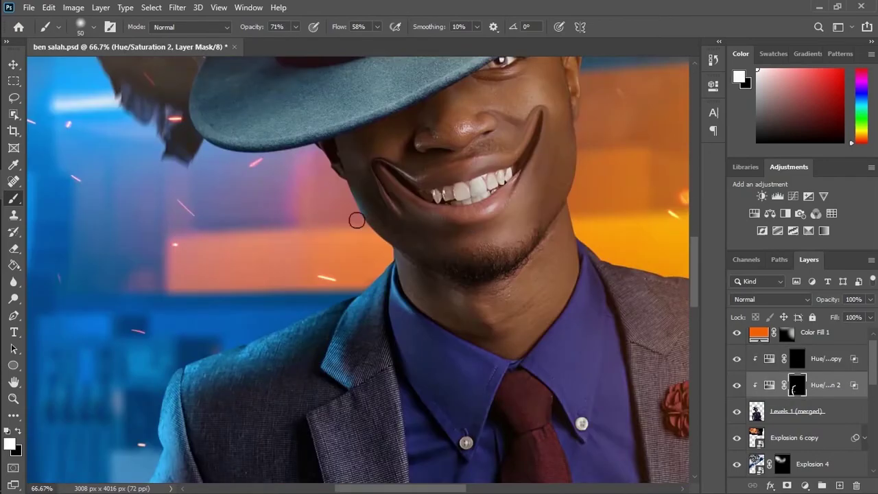
scroll(354, 241, "left", 3)
left_click_drag(391, 289, 414, 170)
key("x")
key("x")
scroll(393, 162, "up", 3)
left_click_drag(401, 98, 418, 238)
key("x")
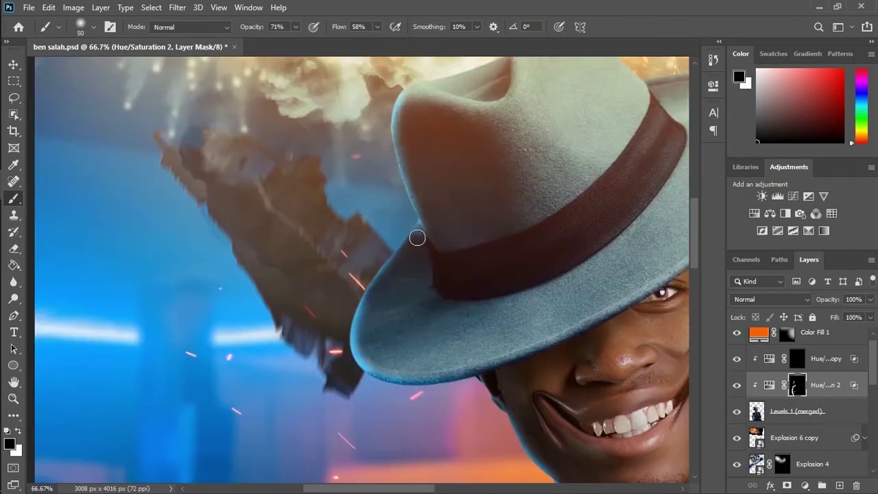
Paint yellow-orange rim light along the ear and cheek facing the fireball in the Hue/Saturation 2 copy mask
scroll(382, 369, "down", 2)
scroll(382, 369, "right", 4)
left_click(796, 357)
key("x")
scroll(343, 285, "right", 2)
scroll(245, 333, "down", 2)
scroll(245, 333, "right", 2)
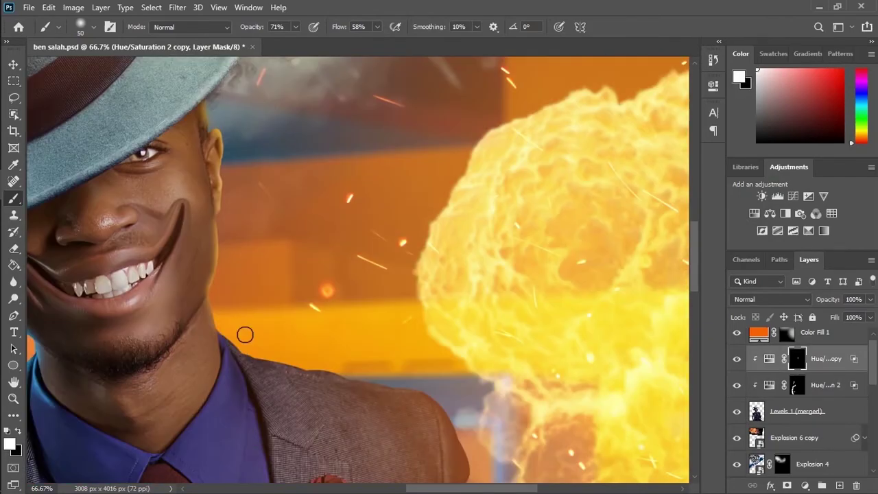
Paint the yellow-orange rim along the shoulder and upper sleeve facing the fireball with an enlarged brush
scroll(267, 192, "down", 3)
scroll(268, 192, "right", 3)
key("bracketright")
key("bracketright")
key("bracketright")
key("bracketright")
key("bracketright")
key("bracketright")
key("bracketright")
key("bracketright")
scroll(289, 233, "down", 5)
scroll(288, 233, "right", 2)
left_click_drag(274, 264, 276, 328)
Extend the yellow-orange rim down the outer edge of the lower sleeve with a 90 px brush
key("bracketleft")
key("bracketleft")
key("bracketleft")
key("bracketleft")
key("bracketleft")
key("bracketleft")
key("bracketleft")
key("bracketleft")
key("bracketleft")
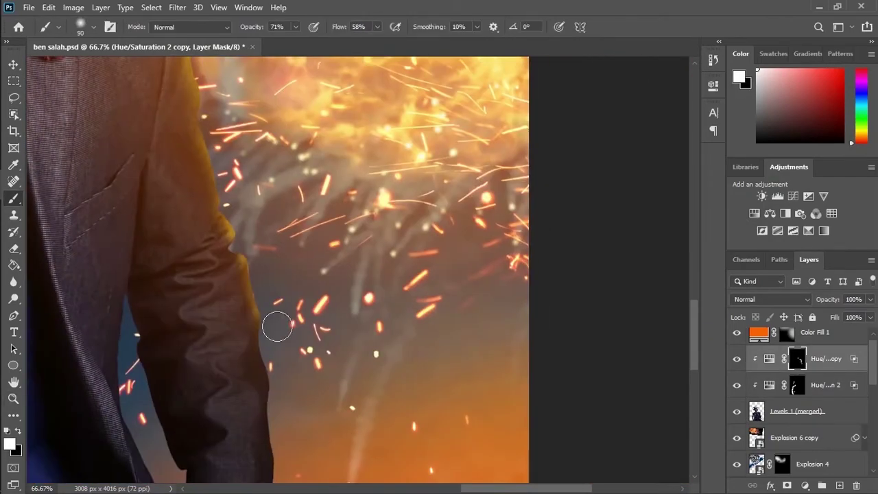
mouse_move(261, 292)
left_mouse_down()
mouse_move(275, 390)
mouse_move(251, 219)
left_mouse_up()
scroll(281, 343, "up", 2)
Paint thin yellow-orange highlights onto the elbow folds of the fireball-side sleeve with a 25 px brush
key("bracketleft")
key("bracketleft")
key("bracketleft")
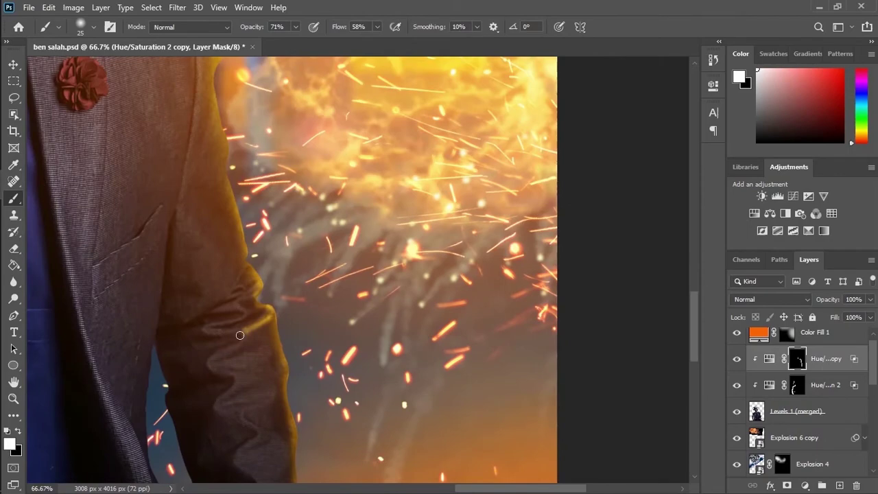
left_click_drag(240, 335, 229, 352)
left_click_drag(230, 352, 206, 240)
left_click_drag(251, 267, 235, 295)
Refine the yellow-orange elbow-fold highlights on the fireball-side sleeve, softening their inner edges with a black mask brush up to about 100 px
key("x")
key("bracketright")
key("bracketright")
key("bracketright")
key("bracketright")
key("bracketright")
key("bracketright")
key("bracketright")
key("bracketright")
key("bracketright")
key("bracketright")
key("x")
key("bracketleft")
key("bracketleft")
key("bracketleft")
key("bracketleft")
key("bracketleft")
key("bracketleft")
key("bracketleft")
key("bracketleft")
key("bracketleft")
key("bracketleft")
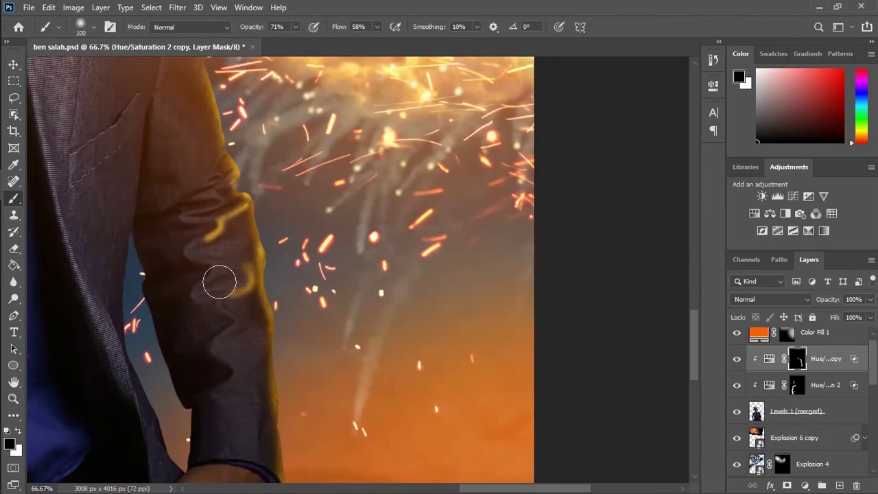
scroll(288, 281, "down", 3)
Paint the yellow-orange rim light along the hat brim's edge facing the fireball in the Hue/Saturation 2 copy mask
key("x")
scroll(288, 294, "up", 4)
scroll(206, 180, "up", 2)
key("bracketleft")
key("bracketleft")
mouse_move(267, 203)
left_mouse_down()
mouse_move(283, 288)
mouse_move(243, 330)
left_mouse_up()
mouse_move(274, 298)
left_mouse_down()
mouse_move(379, 293)
mouse_move(253, 381)
left_mouse_up()
Paint yellow-orange rim light along the hat crown's upper edge and crease with a 50 px brush
key("bracketleft")
key("bracketleft")
key("bracketleft")
key("x")
mouse_move(228, 155)
left_mouse_down()
mouse_move(210, 186)
mouse_move(250, 221)
left_mouse_up()
key("x")
mouse_move(176, 187)
left_mouse_down()
mouse_move(146, 253)
mouse_move(110, 243)
left_mouse_up()
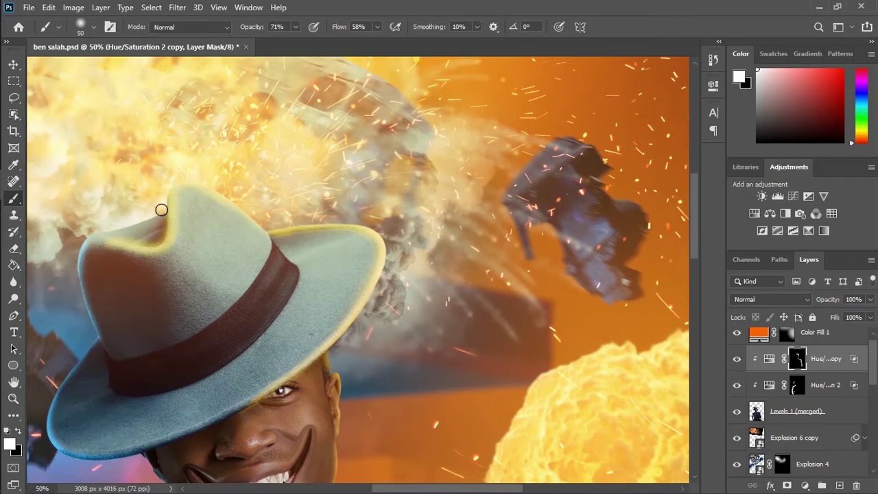
left_click_drag(161, 210, 96, 241)
left_click_drag(234, 284, 177, 230)
Soften the inner edge of the hat crown's highlight with an enlarged black brush on the mask
key("x")
key("bracketright")
key("bracketright")
key("bracketright")
mouse_move(278, 254)
left_mouse_down()
mouse_move(263, 184)
mouse_move(243, 223)
left_mouse_up()
Paint a yellow-orange highlight on the hatband with a 35 px brush and blend it using a larger black brush
key("x")
key("bracketleft")
key("bracketleft")
key("bracketleft")
key("bracketleft")
key("bracketleft")
key("bracketleft")
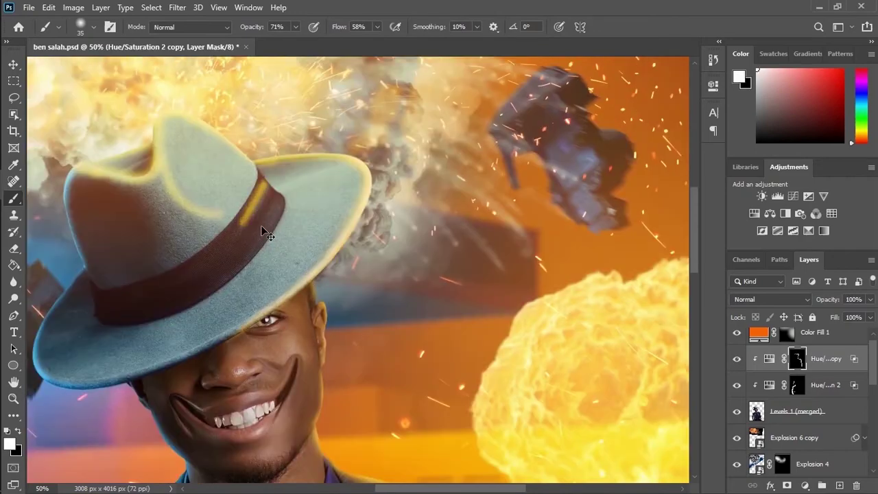
key("x")
scroll(197, 291, "down", 3)
key("bracketright")
key("bracketright")
key("bracketright")
key("bracketright")
key("bracketright")
key("bracketright")
key("bracketright")
key("bracketright")
key("bracketright")
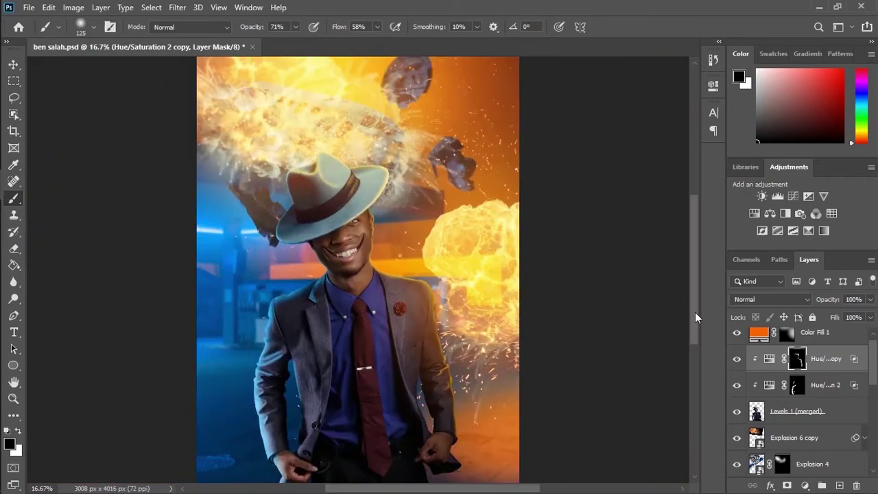
Paint a broad yellow-orange glow down the fireball-side shoulder, sleeve and hand with a 200 px brush
scroll(431, 332, "down", 1)
key("bracketright")
key("bracketright")
key("bracketright")
key("x")
mouse_move(416, 302)
left_mouse_down()
mouse_move(432, 333)
mouse_move(438, 414)
left_mouse_up()
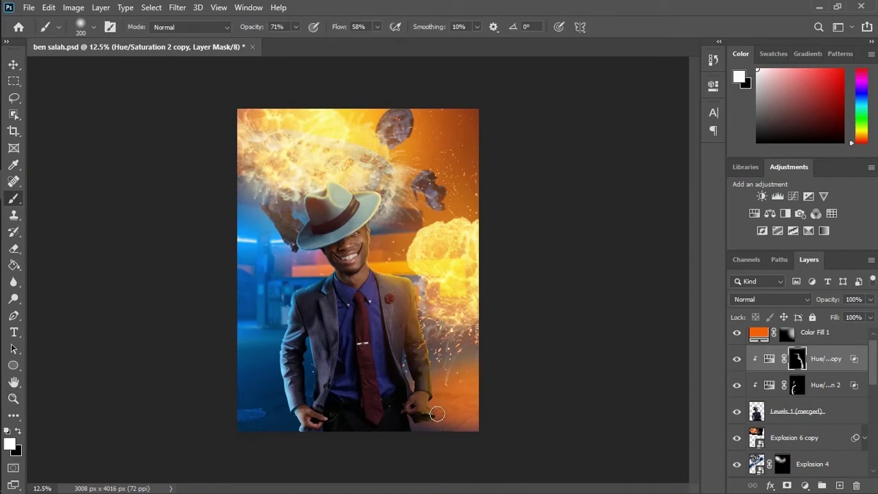
Add a clipped Hue/Saturation adjustment to tint the man, duplicate it, and restrict the tint with an inverted mask
left_click(755, 213)
left_click(602, 301)
left_click(587, 240)
left_click_drag(528, 172, 615, 198)
key("ctrl+j")
left_click(737, 384)
key("ctrl+i")
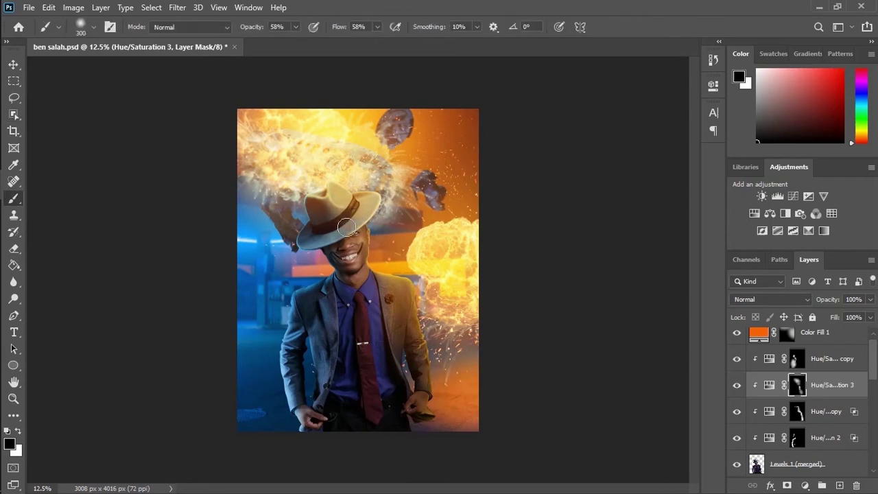
key("x")
key("x")
Add a clipped Levels adjustment that darkens the man, invert its mask, and paint the darkening over his lower body
left_click(833, 359)
left_click(777, 196)
left_click(601, 301)
left_click_drag(611, 216, 628, 217)
key("ctrl+i")
key("x")
left_click_drag(373, 422, 356, 343)
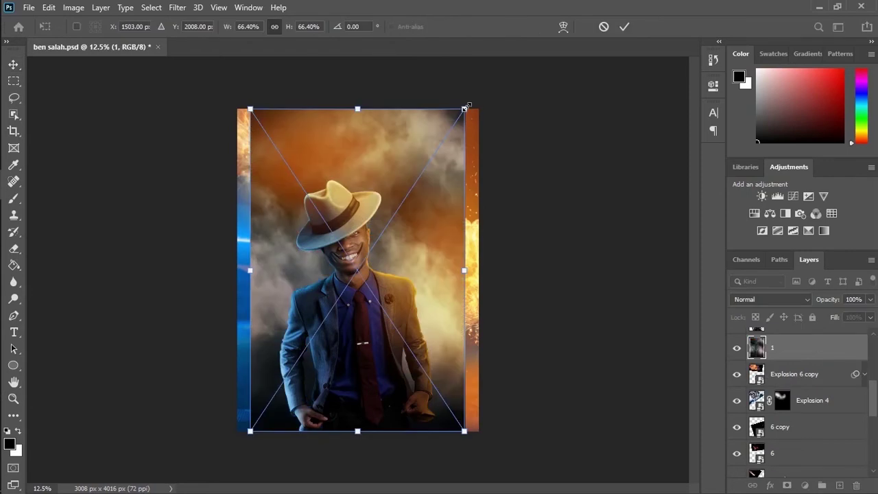
Scale the smoke image on layer 1 to cover the whole canvas and set its blend mode to Screen
left_click_drag(473, 103, 494, 86)
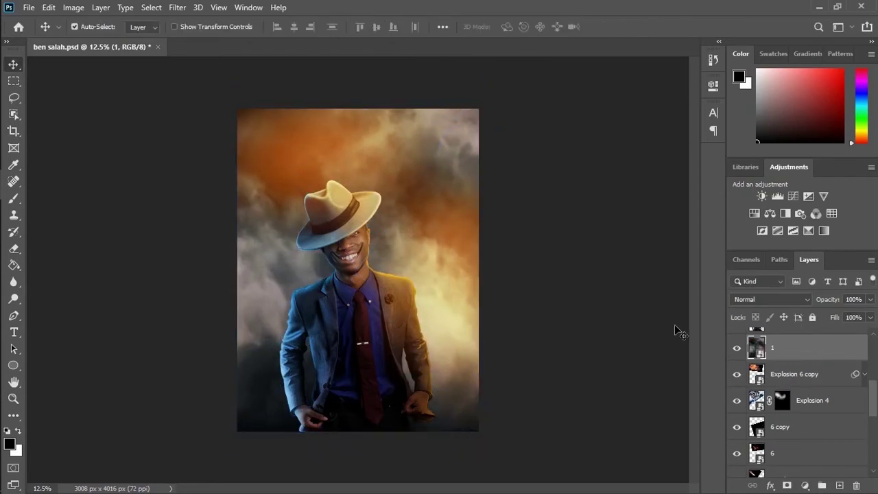
left_click(807, 302)
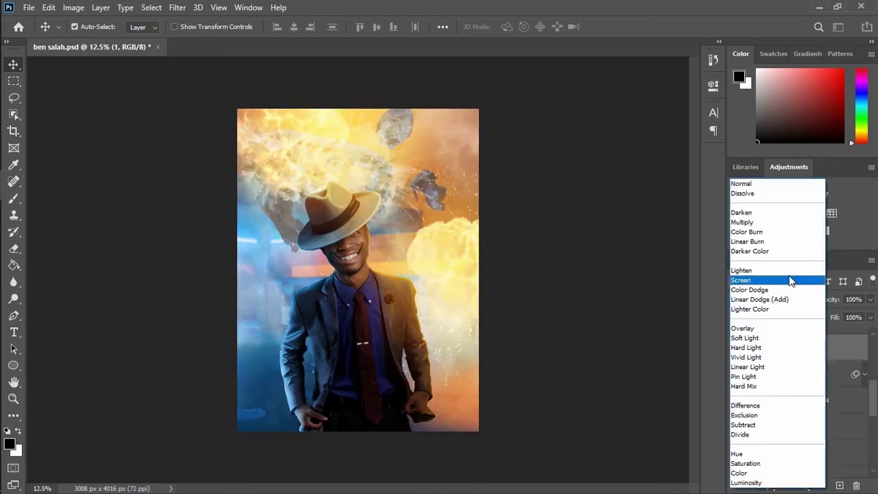
left_click(792, 282)
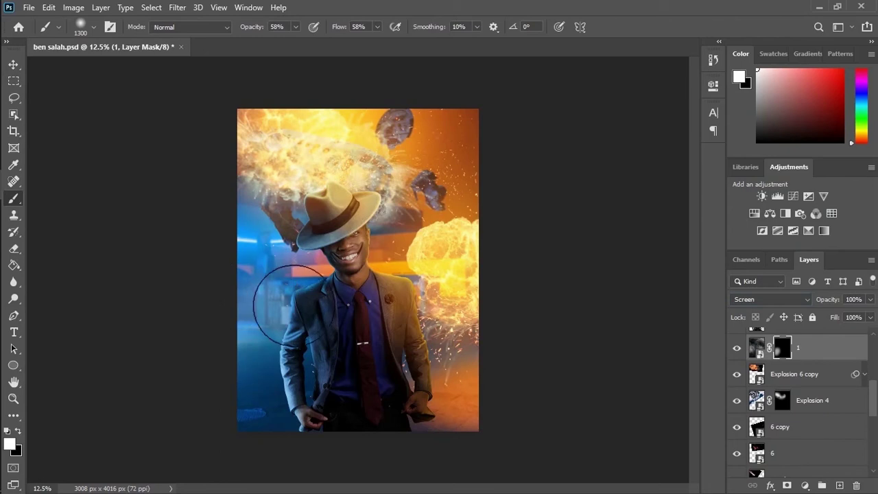
Reveal the smoke on both sides of the man and around the upper debris by painting layer 1's mask with a 1300 px brush
mouse_move(291, 304)
left_mouse_down()
mouse_move(279, 263)
mouse_move(245, 255)
left_mouse_up()
left_click(262, 372)
left_click(449, 378)
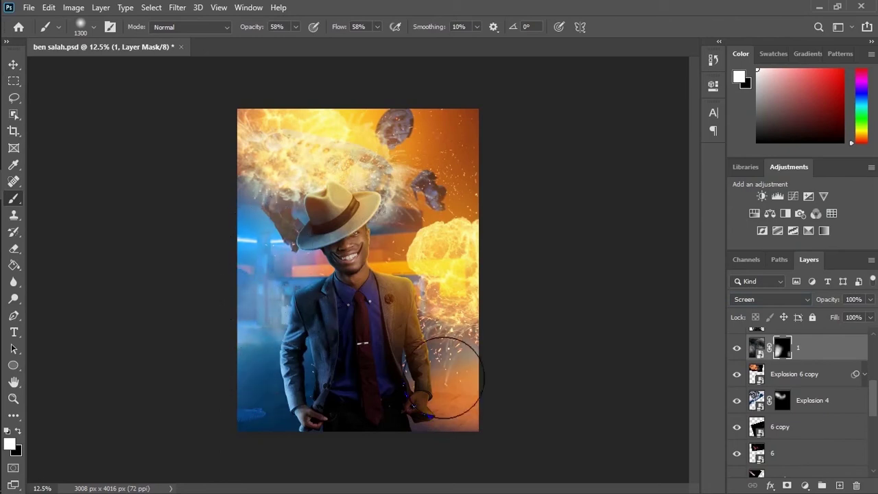
left_click(431, 346)
left_click(461, 172)
mouse_move(492, 126)
left_mouse_down()
mouse_move(505, 202)
mouse_move(373, 108)
left_mouse_up()
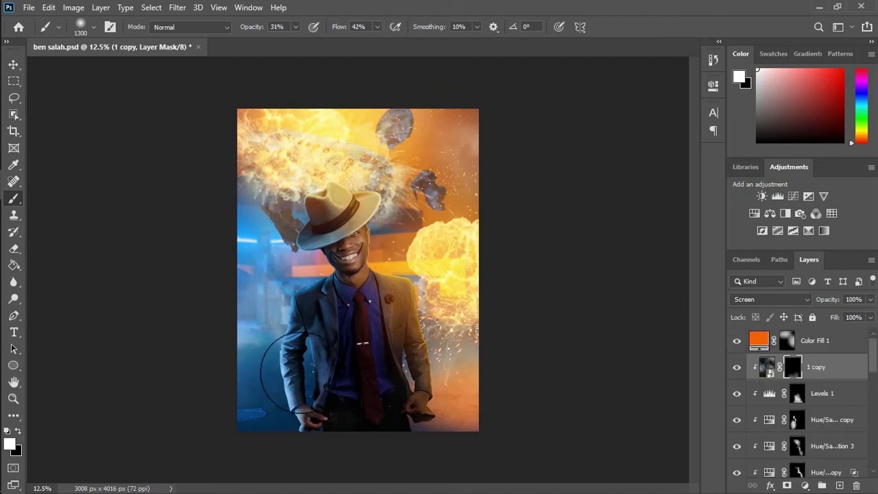
Paint faint smoke over the man's jacket in the 1 copy layer's mask with a 1300 px brush at 31% opacity
mouse_move(302, 372)
left_mouse_down()
mouse_move(325, 343)
mouse_move(325, 320)
mouse_move(343, 324)
left_mouse_up()
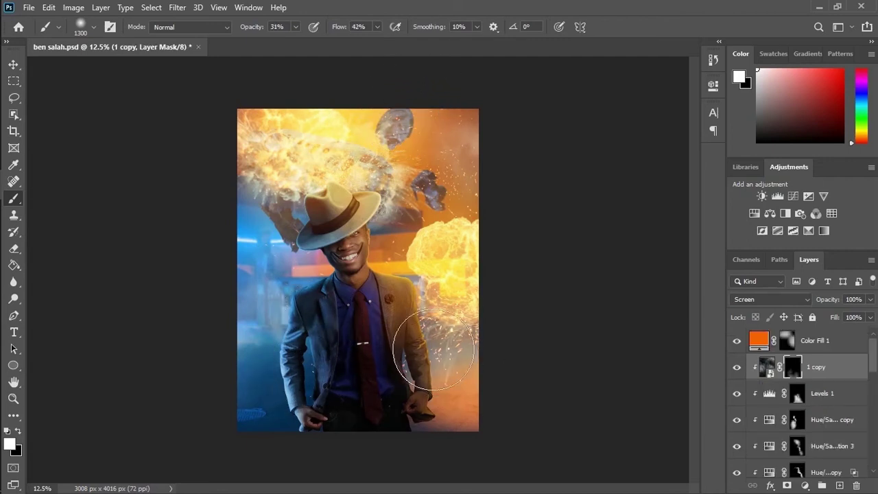
left_click(395, 320)
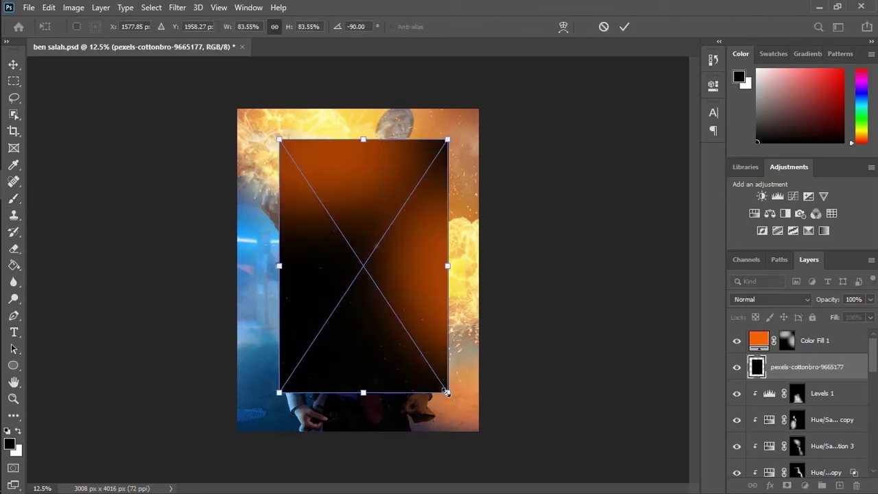
Scale the pexels-cottonbro-9665177 particle image to 126.37%, shift it to cover the canvas, and set its blend mode to Screen
left_click_drag(447, 393, 490, 448)
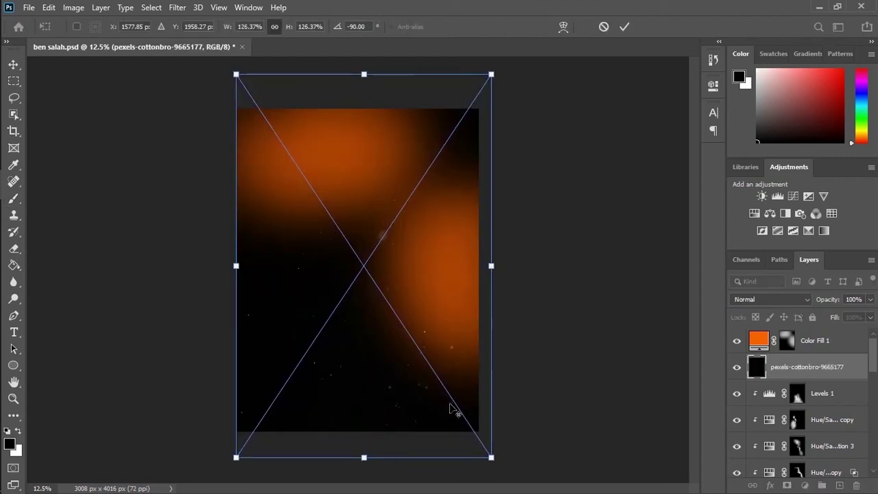
mouse_move(451, 407)
left_mouse_down()
mouse_move(406, 382)
mouse_move(412, 367)
left_mouse_up()
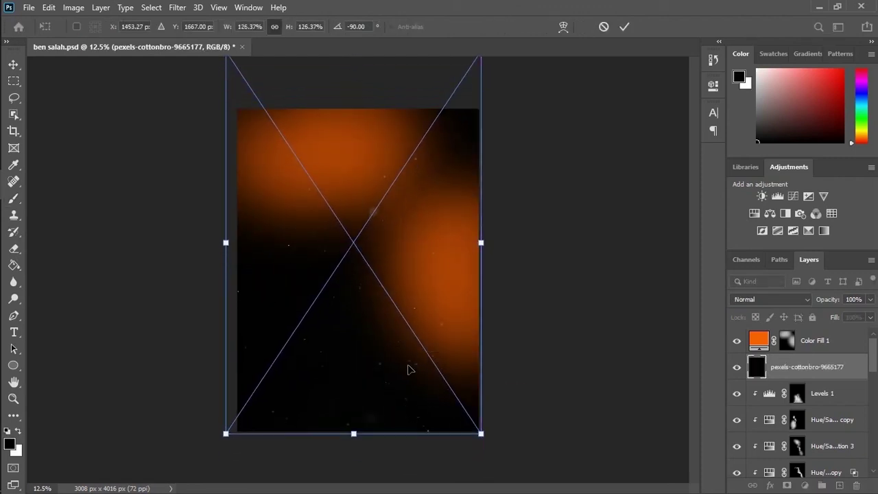
key("b")
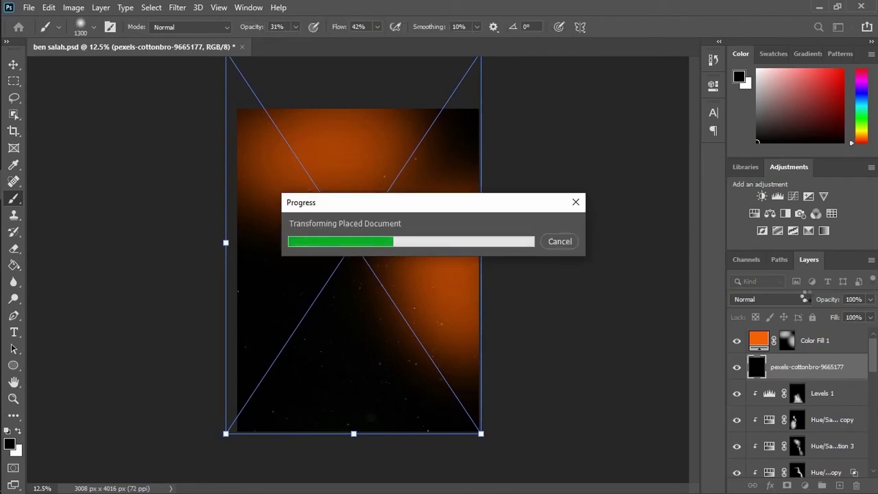
left_click(806, 299)
left_click(801, 282)
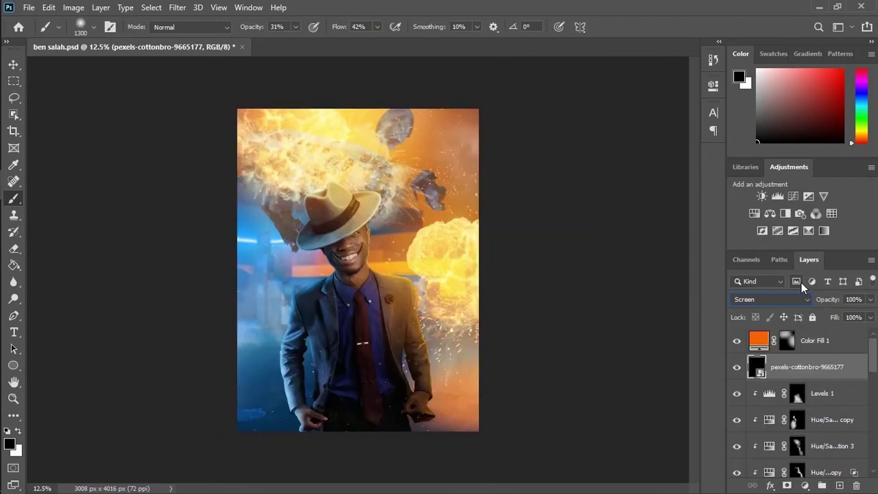